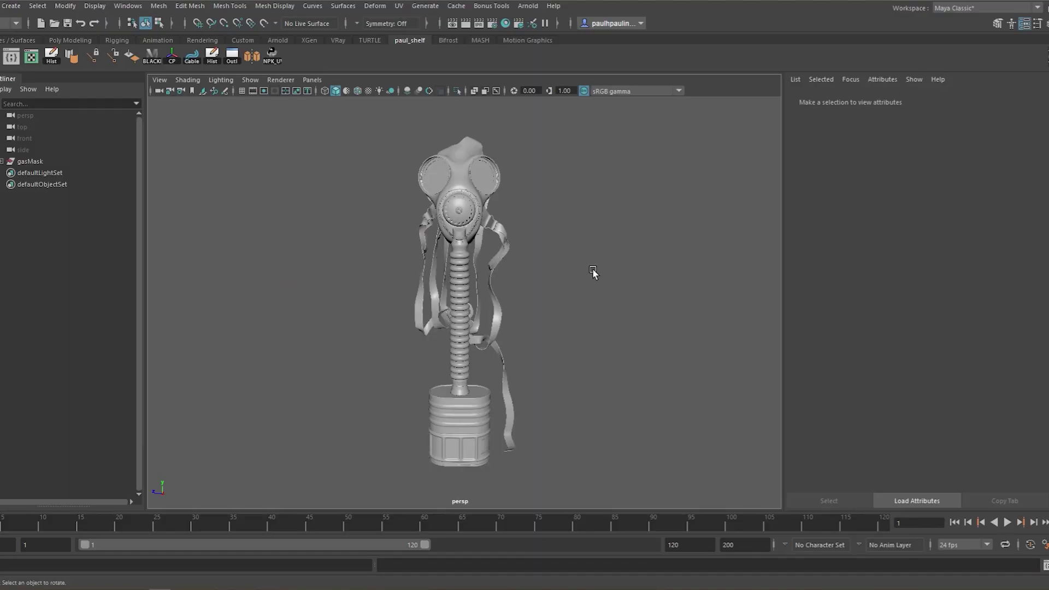
- Turn on the Resolution Gate and set the render image size to 1920 x 1080 in Render Settings
click(253, 91)
click(264, 92)
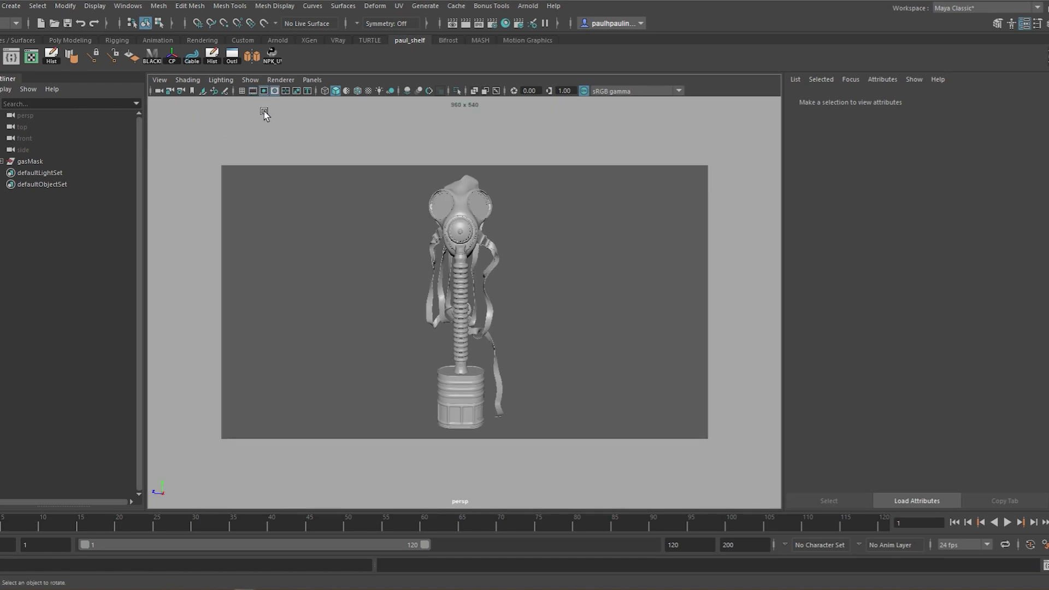
click(492, 24)
drag(579, 148, 605, 110)
drag(767, 249, 768, 360)
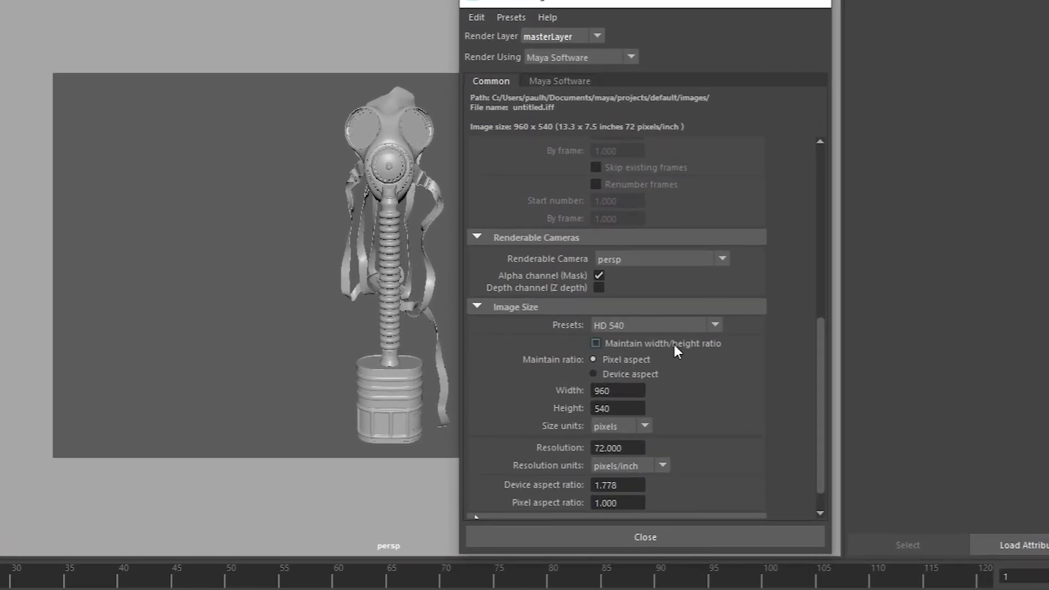
click(620, 391)
double_click(608, 389)
text(1920)
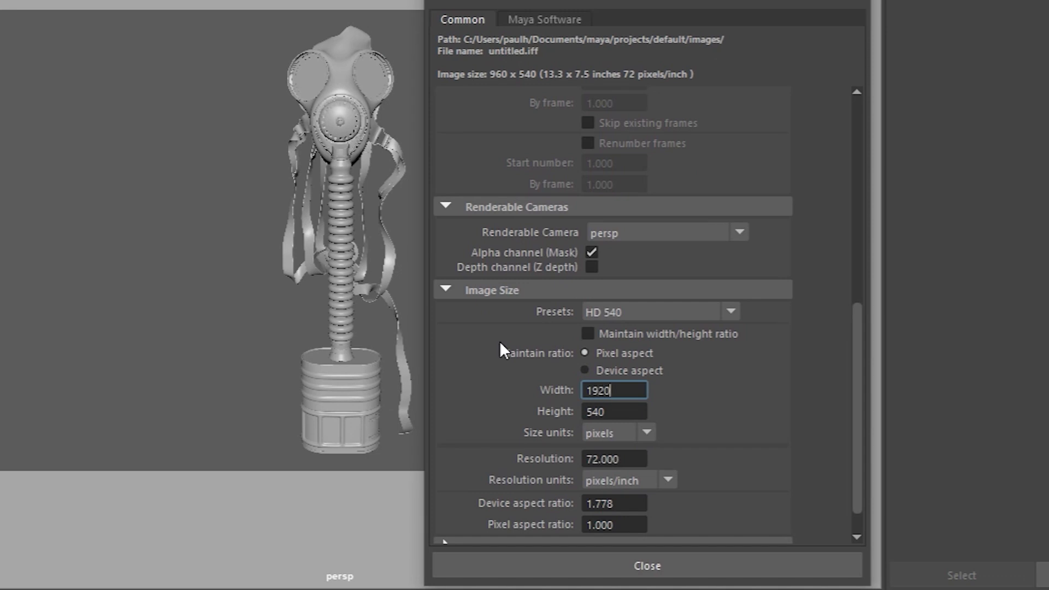
key(Tab)
text(1080)
key(Return)
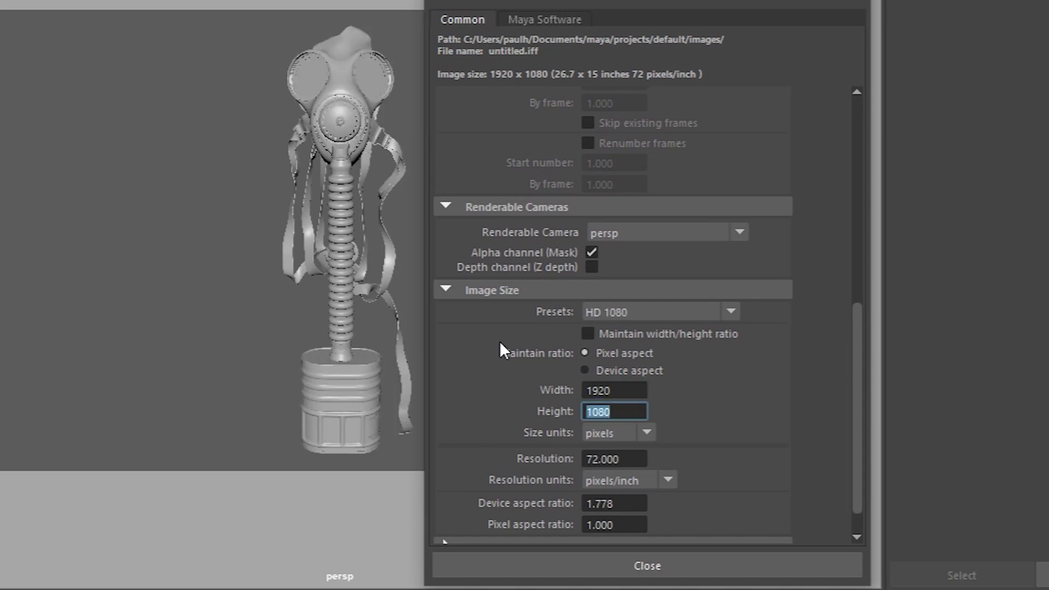
click(661, 566)
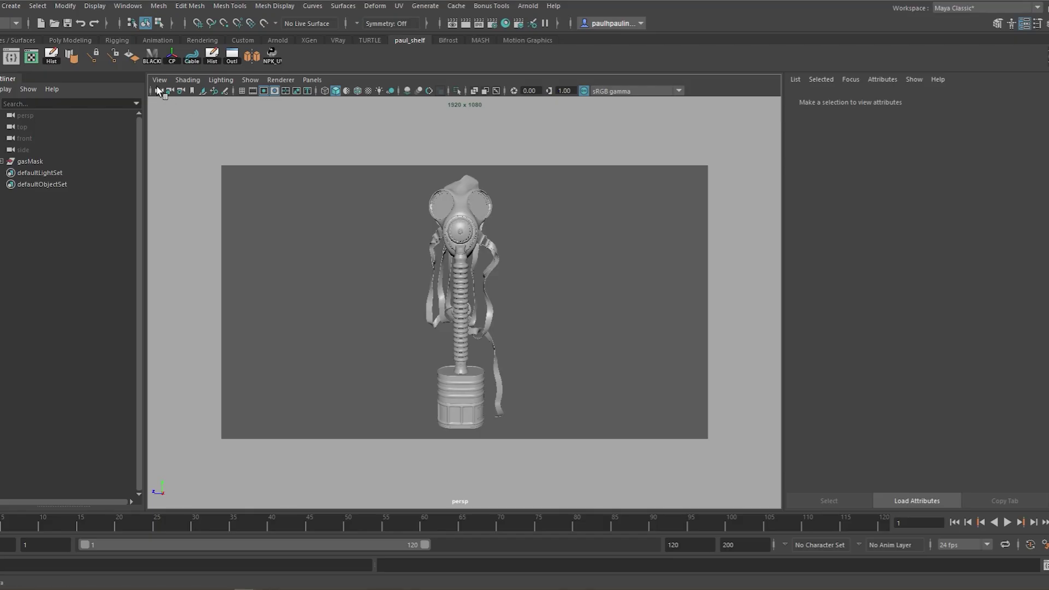
- Select the persp camera and set its Focal Length to 85
click(159, 91)
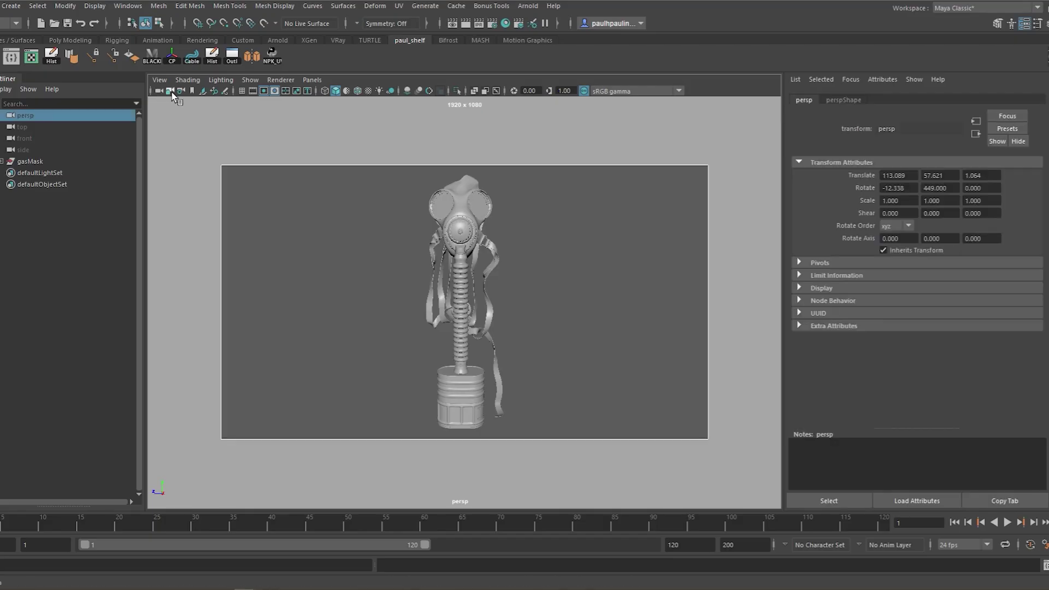
click(844, 100)
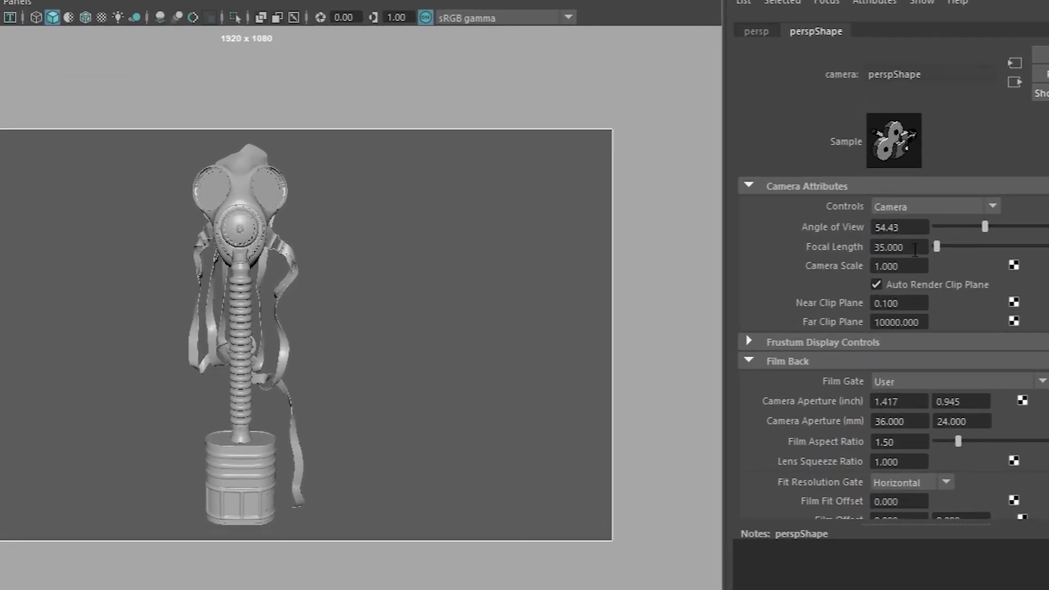
double_click(902, 243)
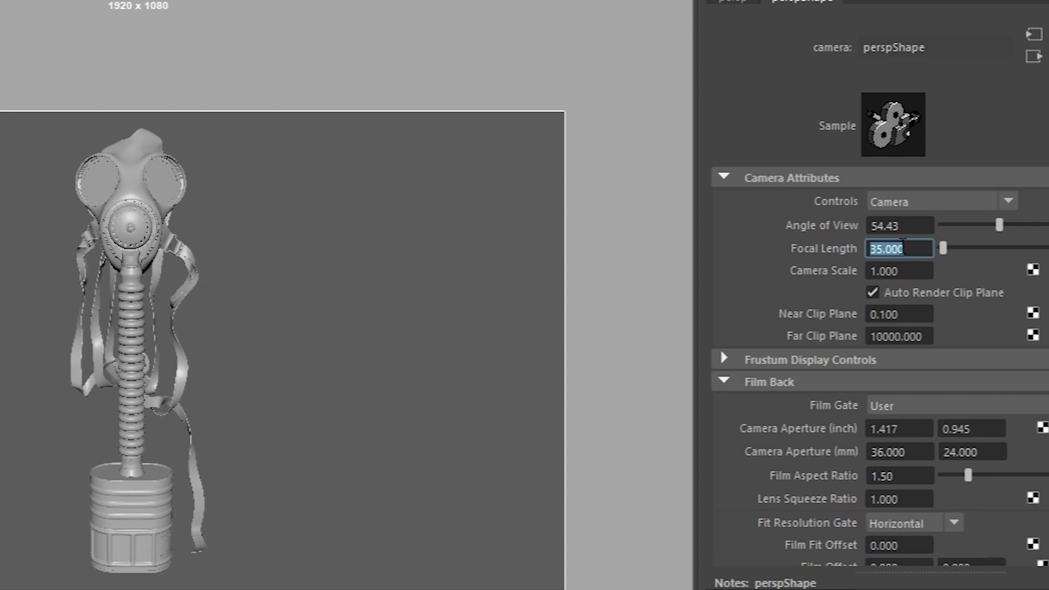
text(85)
key(Return)
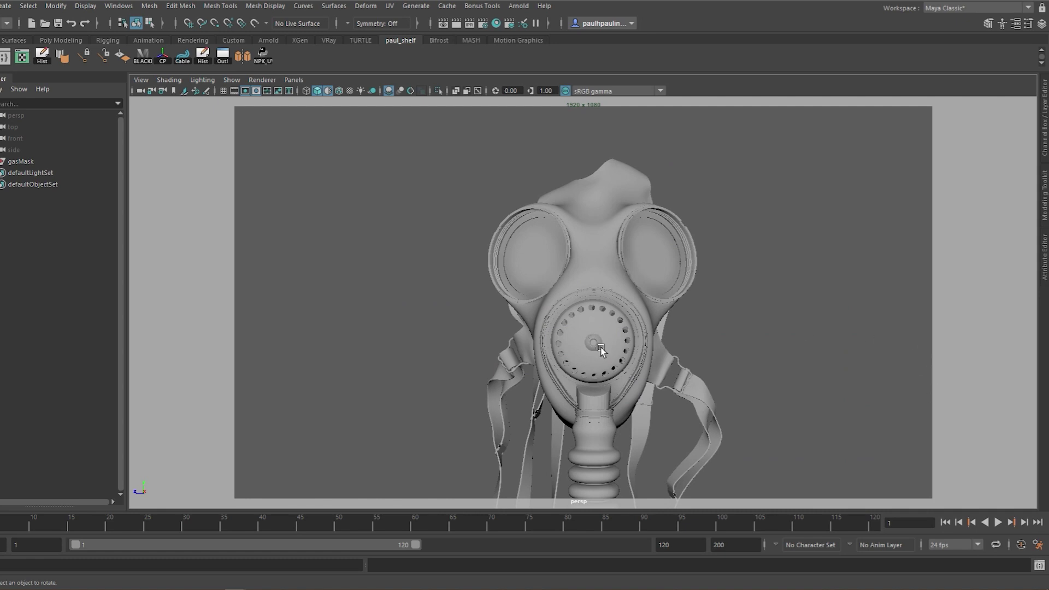
- Select and frame the front filter disc, turn on the Field Chart, and tumble around it
click(612, 344)
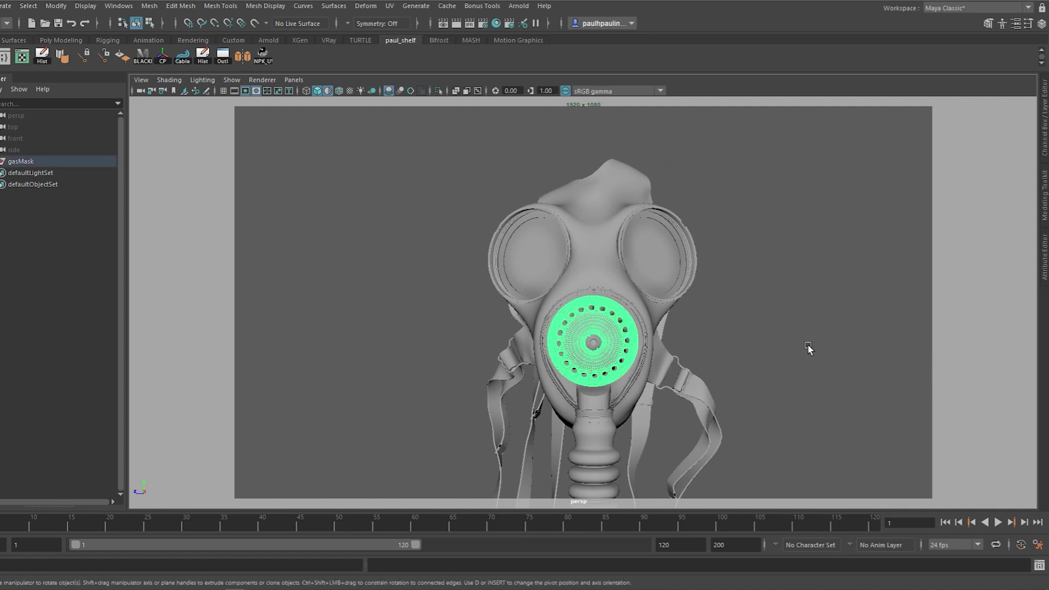
key(f)
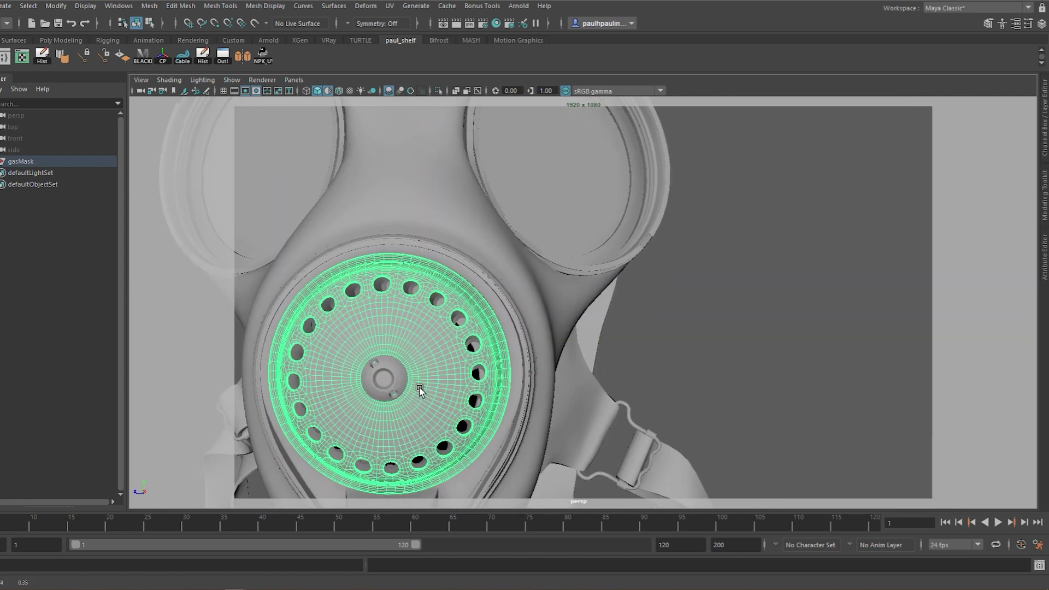
alt+right_drag(421, 391, 435, 370)
alt+middle_drag(435, 370, 432, 350)
mouse_move(432, 350)
alt+mouse_down()
mouse_move(410, 363)
mouse_move(428, 368)
alt+mouse_up()
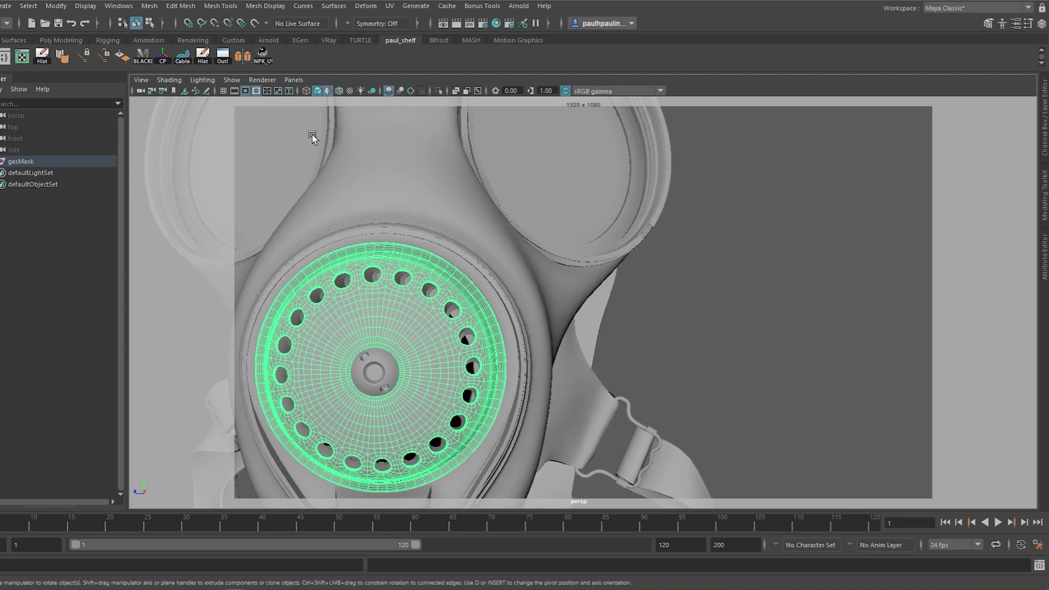
click(267, 91)
alt+drag(499, 300, 445, 351)
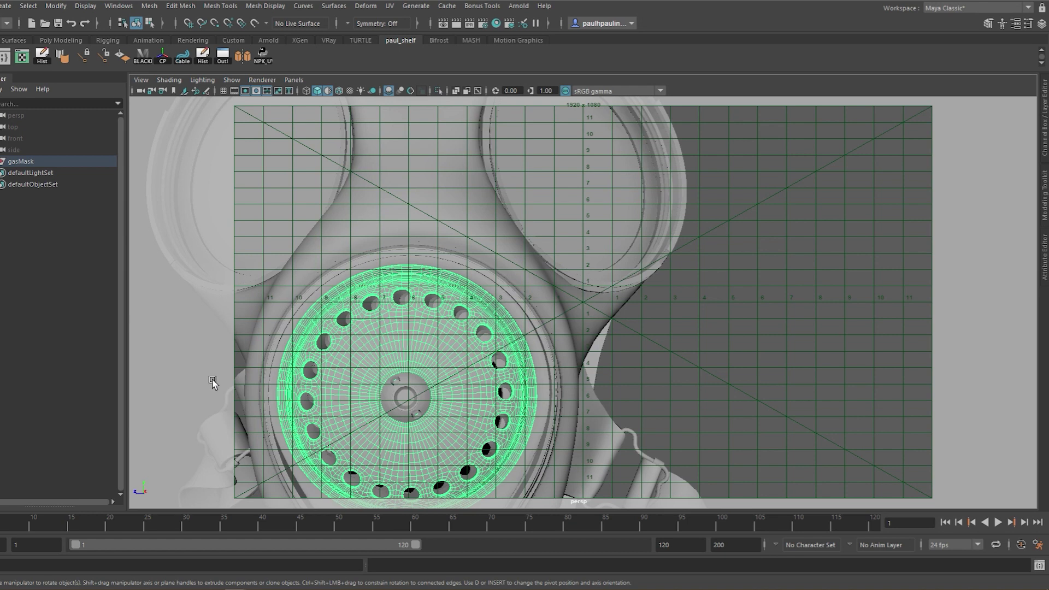
alt+drag(410, 391, 391, 394)
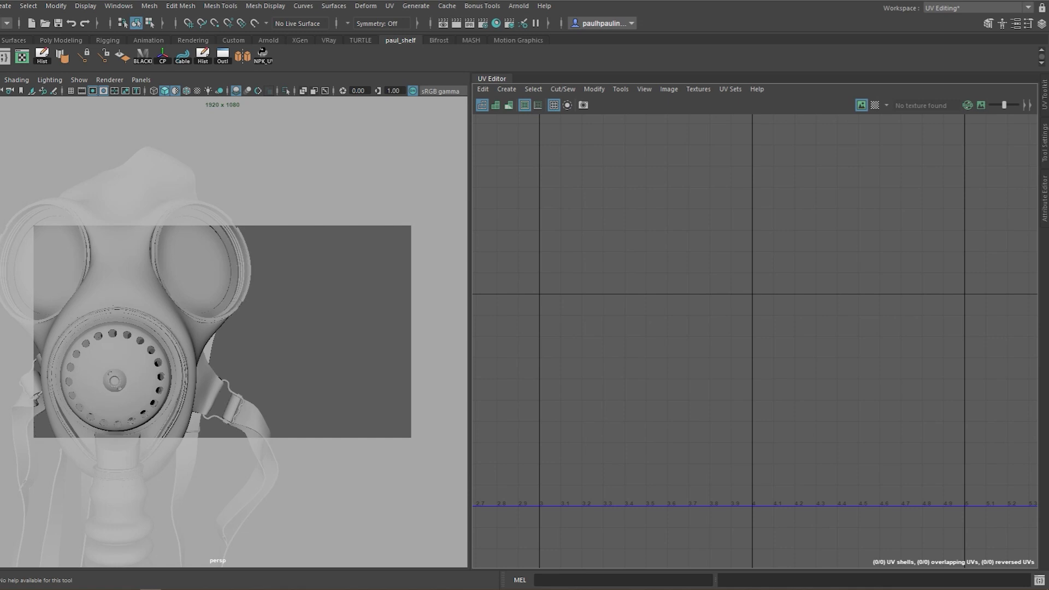
- Show the UV Toolkit, expand Arrange and Layout, and marquee-select the filter disc's UV shell
click(621, 89)
click(636, 110)
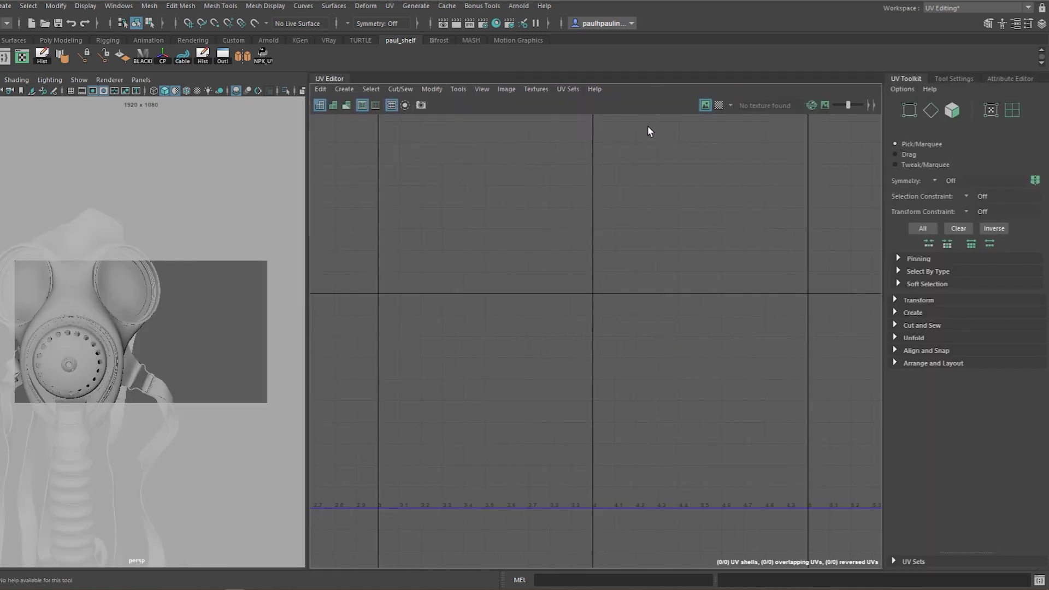
click(975, 364)
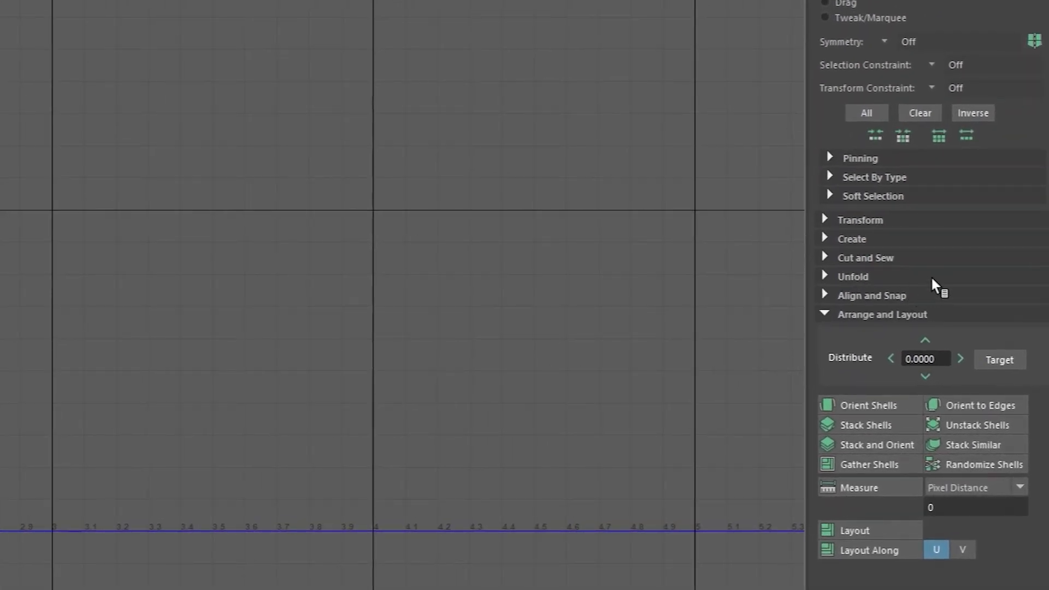
right_drag(581, 327, 544, 304)
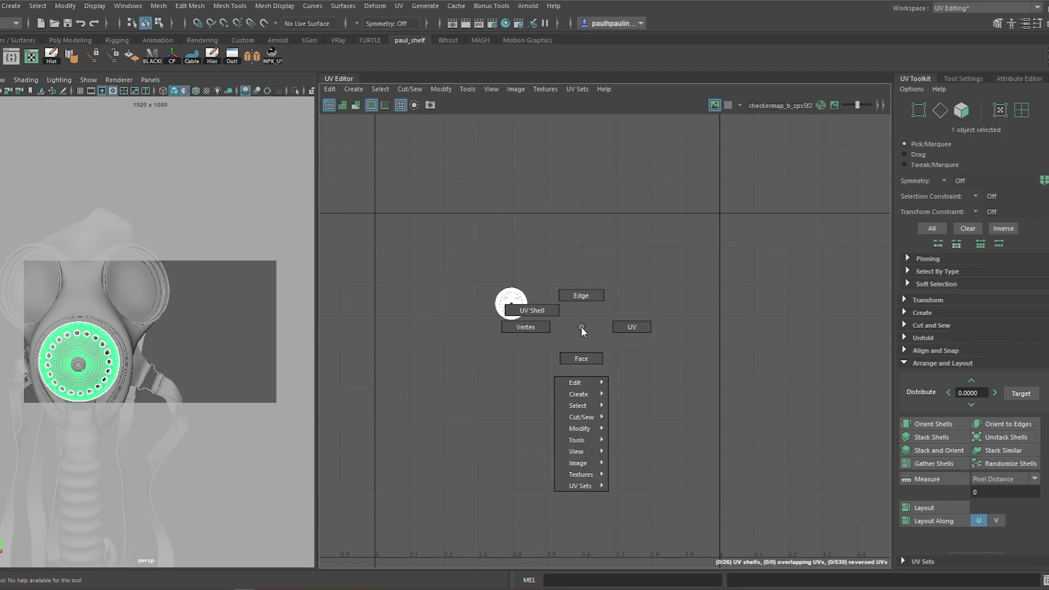
drag(437, 250, 549, 353)
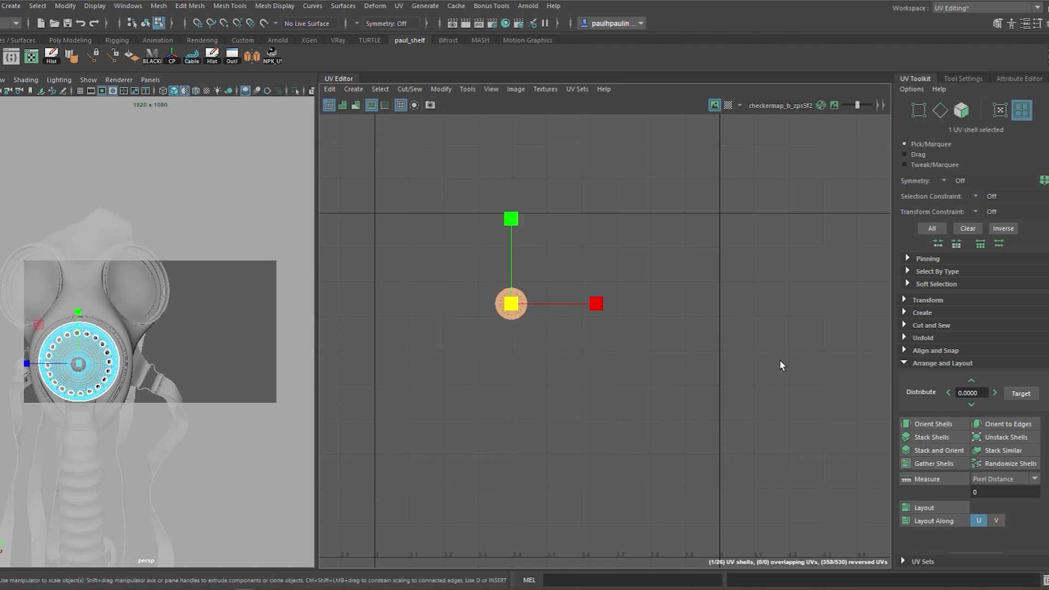
- Measure the disc shell's Pixel Distance and scale the shell up, refreshing the results
click(941, 480)
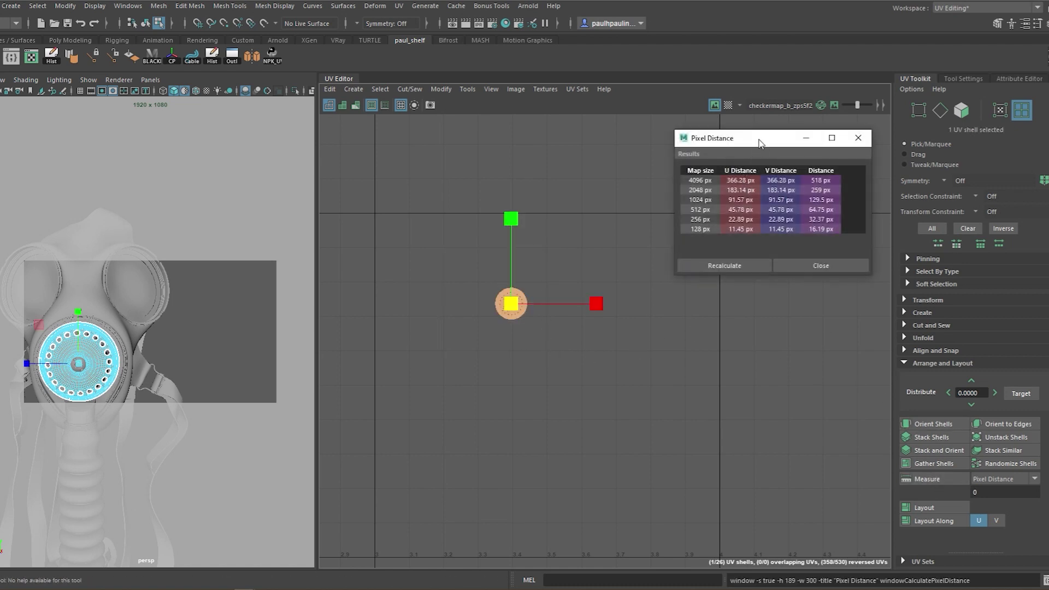
drag(757, 142, 720, 158)
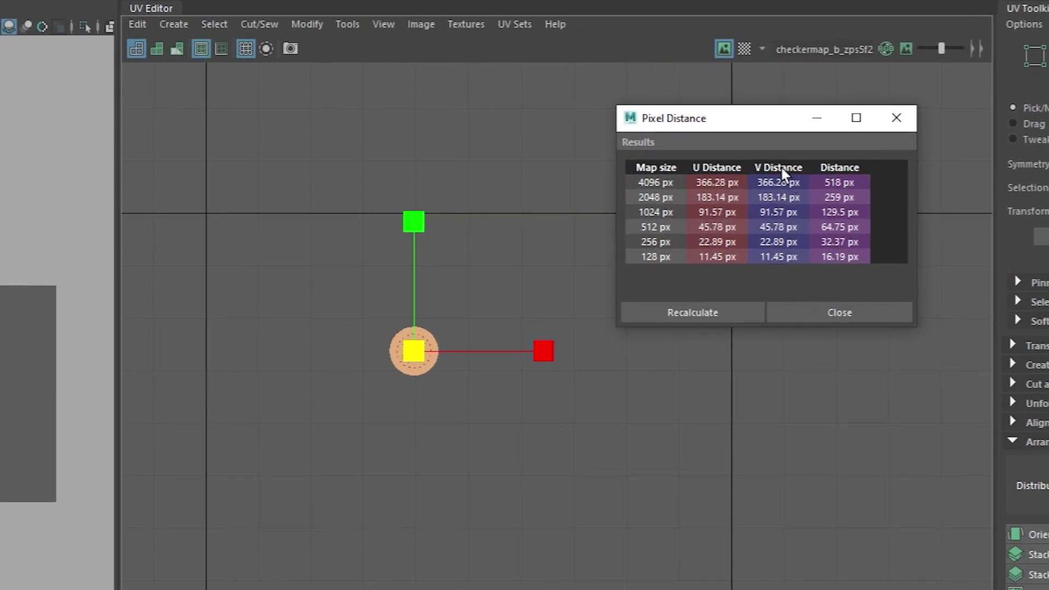
drag(413, 354, 675, 314)
click(683, 314)
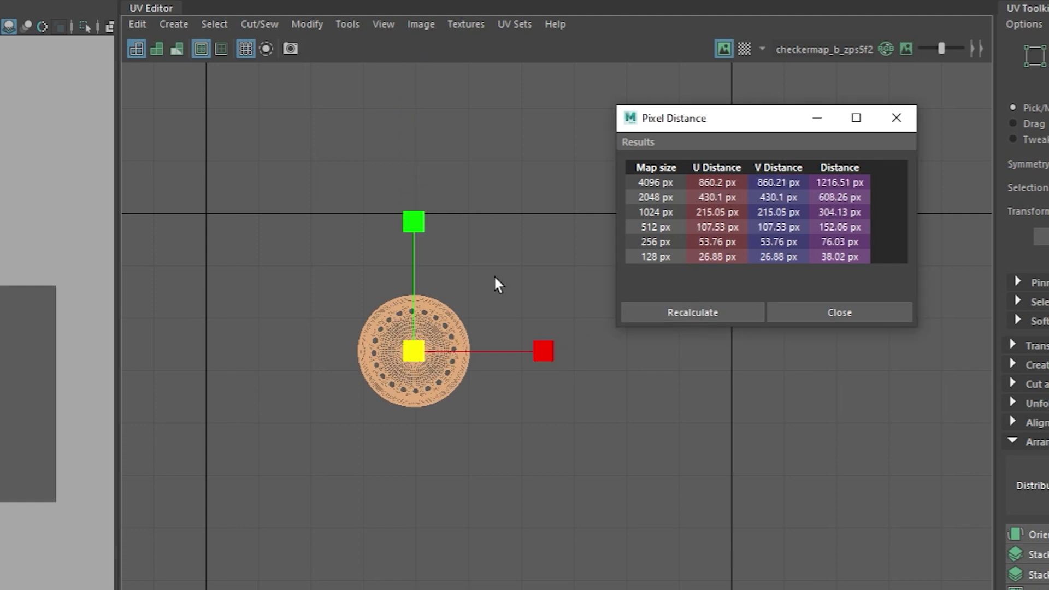
drag(413, 364, 370, 356)
click(671, 312)
- Fine-tune the disc shell's scale until it reads 1050.95 px at 4096
click(690, 313)
click(656, 316)
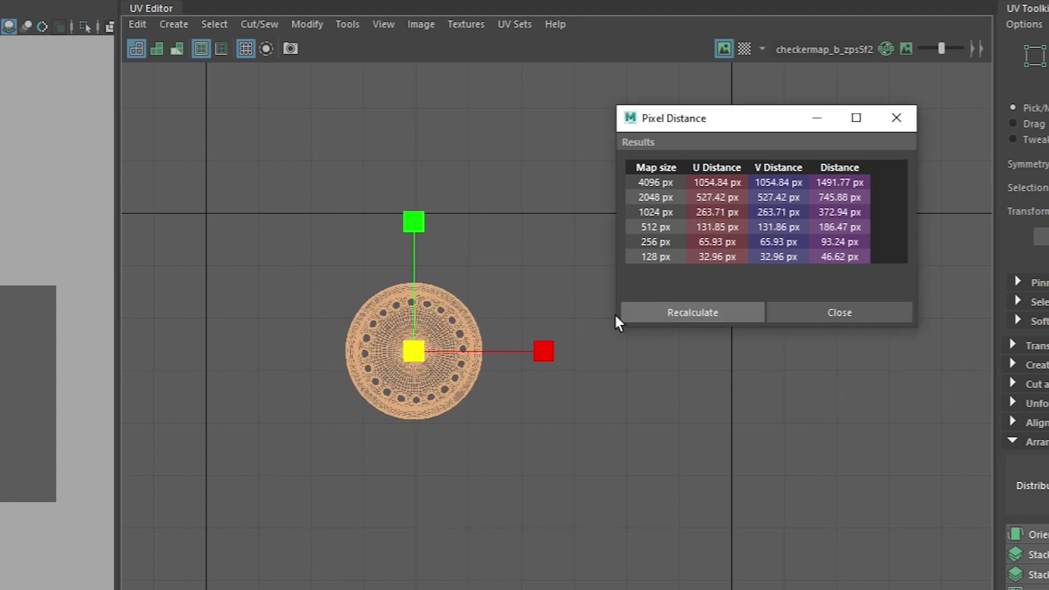
drag(415, 351, 405, 352)
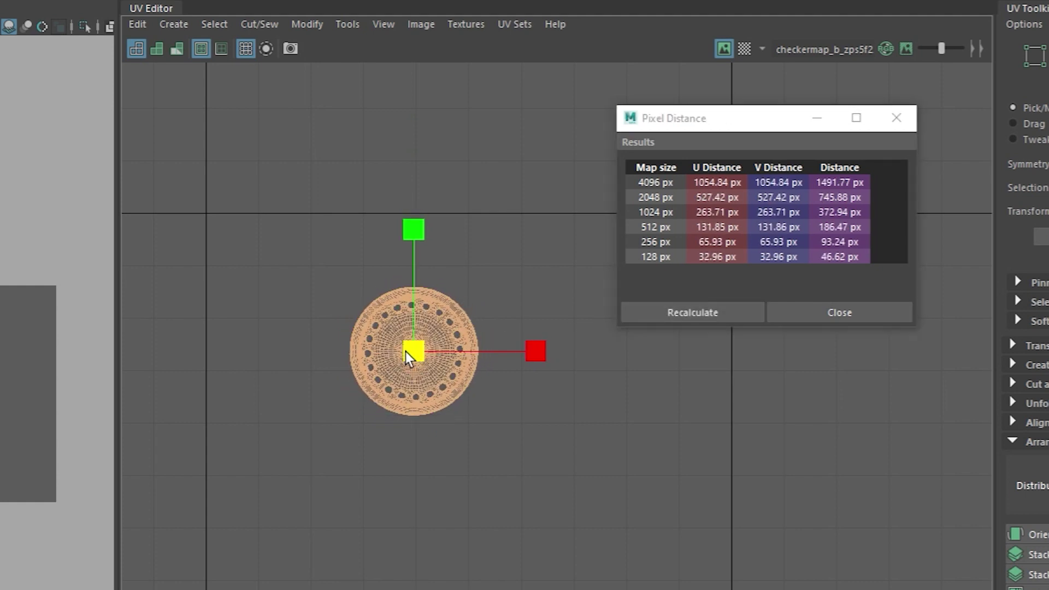
click(673, 310)
drag(417, 355, 425, 354)
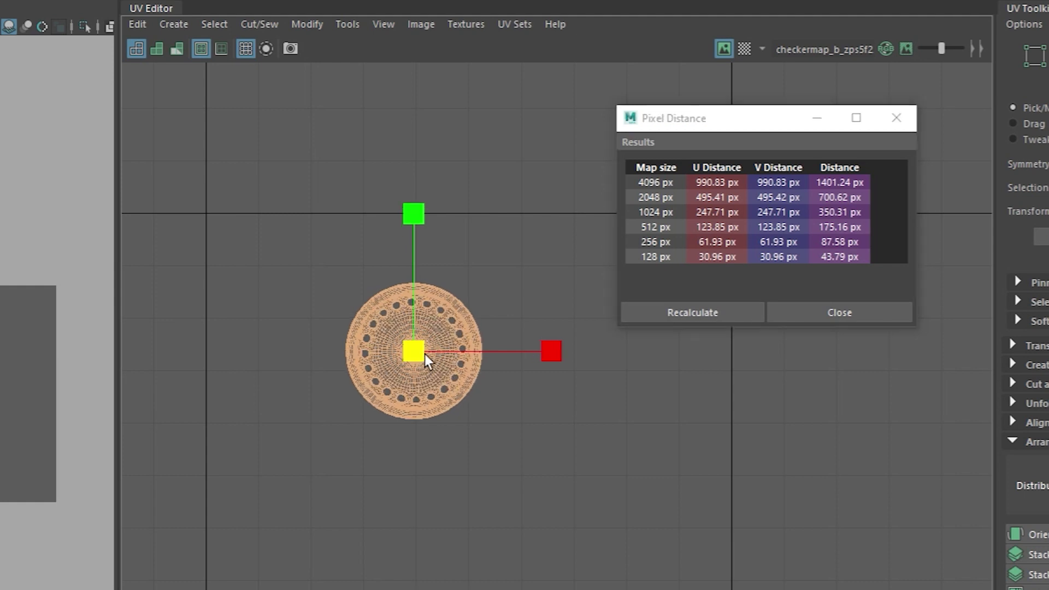
click(687, 312)
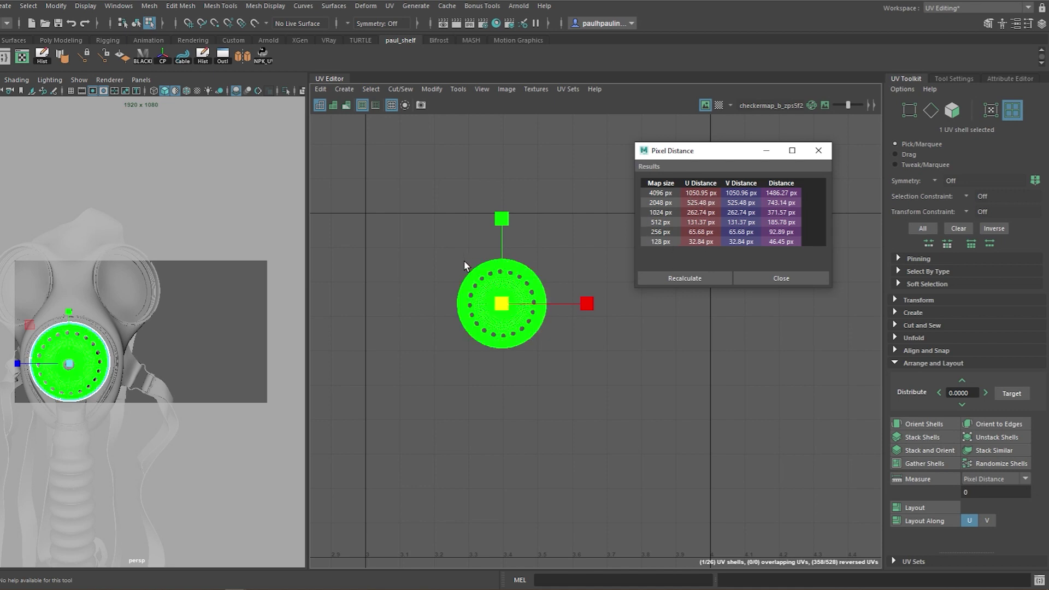
- Measure pixel distances for a single strip UV shell and the stacked strip shells
click(540, 238)
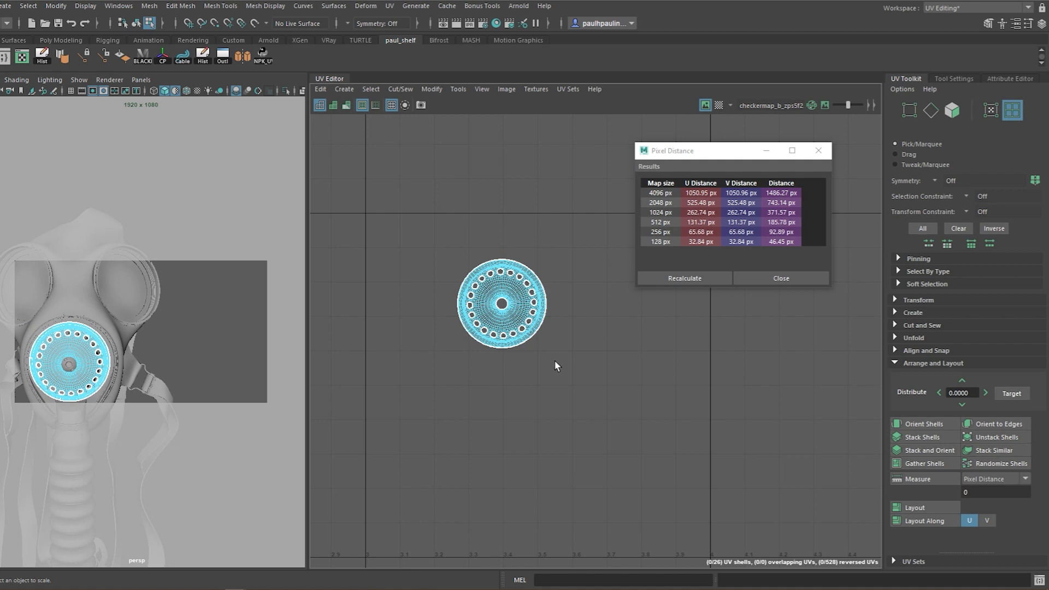
drag(621, 404, 613, 463)
drag(424, 251, 736, 512)
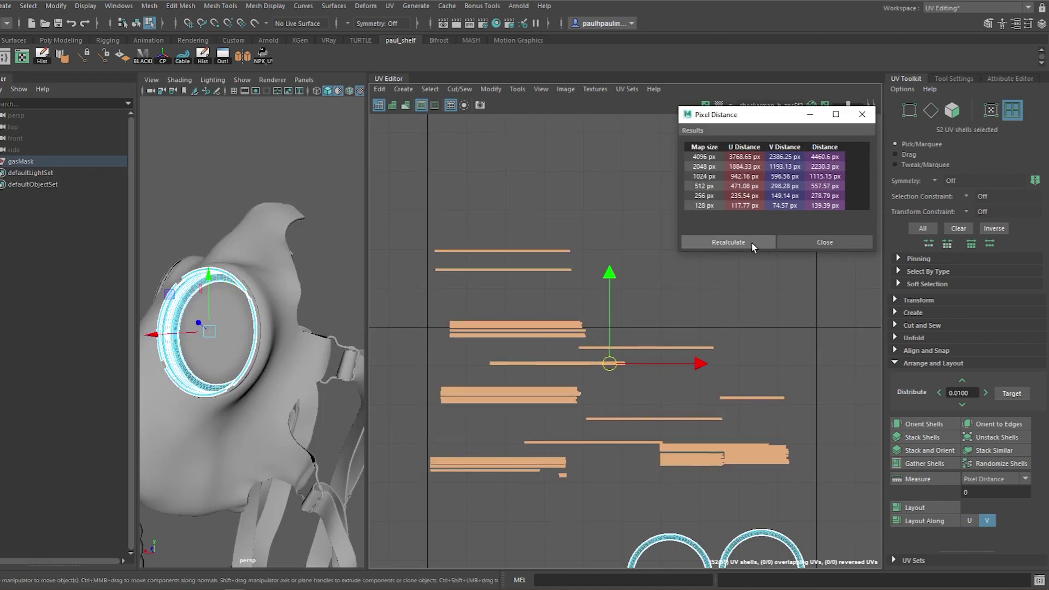
click(541, 327)
click(729, 242)
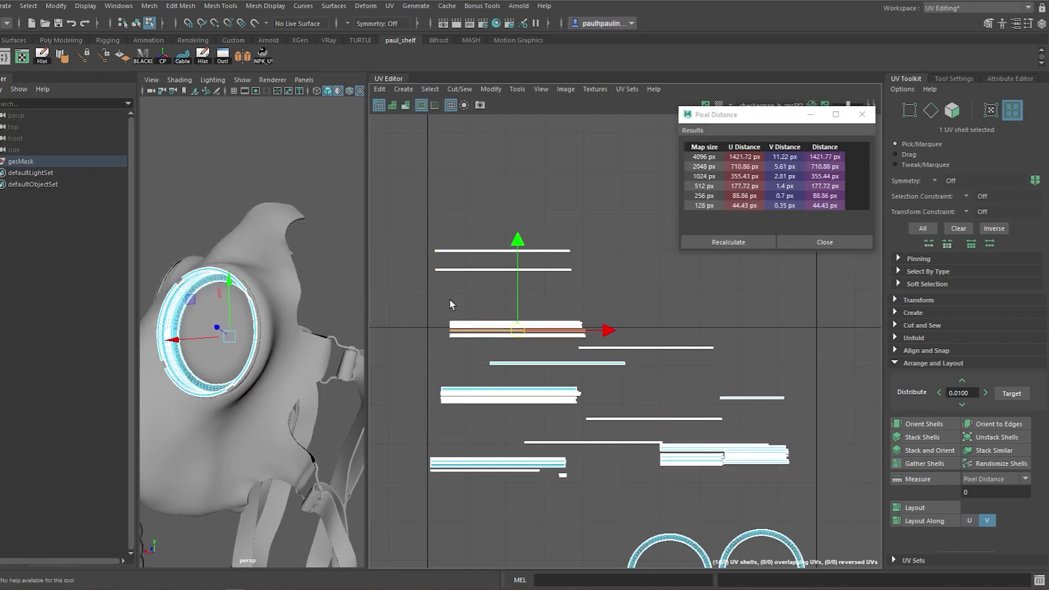
drag(449, 298, 596, 342)
click(733, 243)
- Measure one strip shell and then all 52 strip shells, then deselect and orbit the mask
click(685, 347)
click(732, 243)
drag(437, 192, 744, 486)
click(729, 243)
click(729, 323)
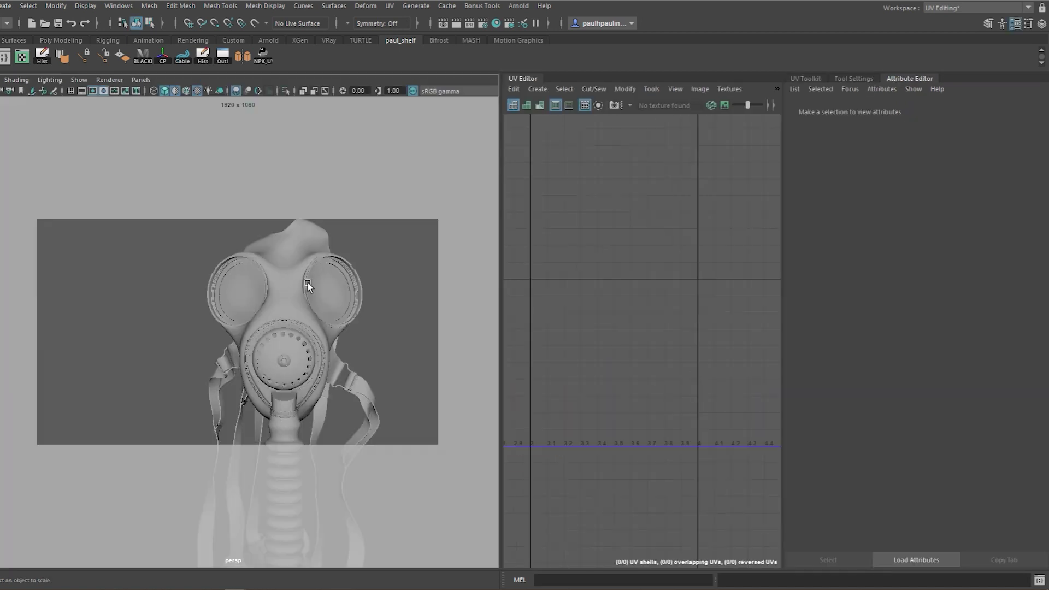
alt+drag(304, 260, 262, 281)
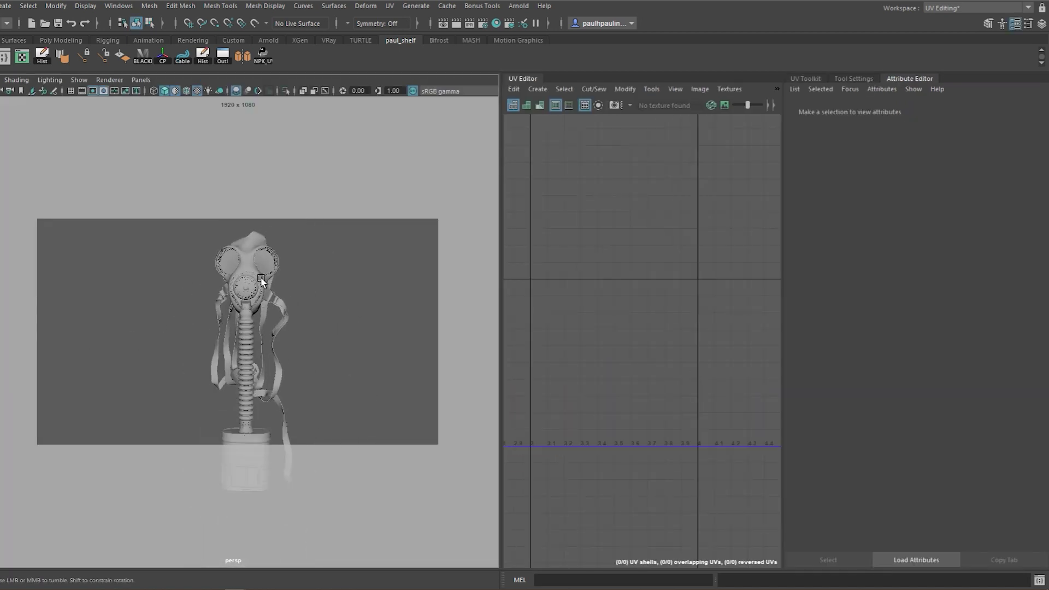
- Turn off the gate mask and resolution gate and show checker textures on the gas mask
scroll(261, 281, up, 2)
click(95, 91)
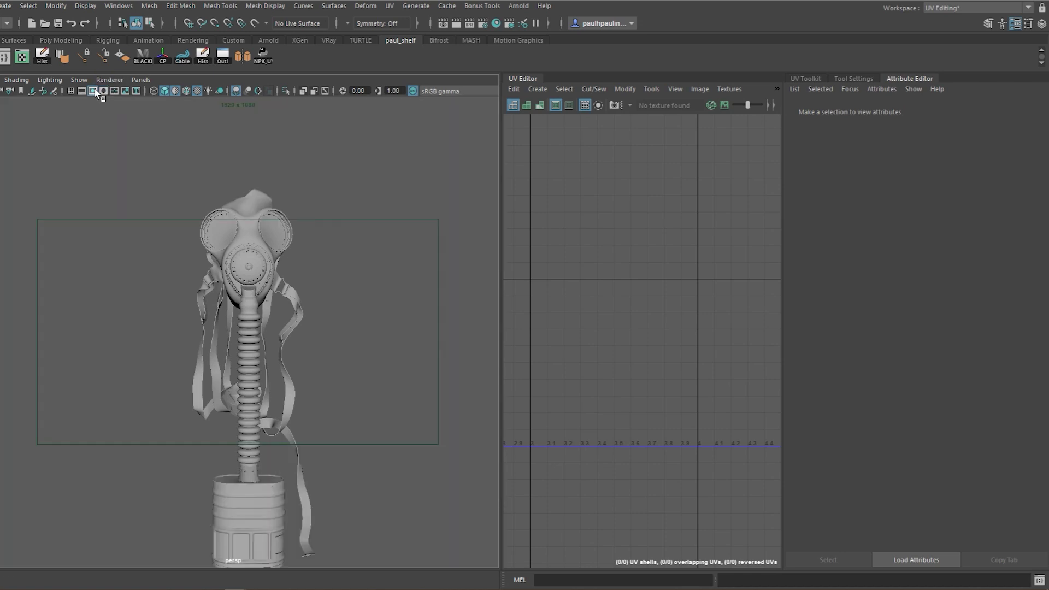
click(94, 90)
alt+middle_drag(248, 312, 239, 270)
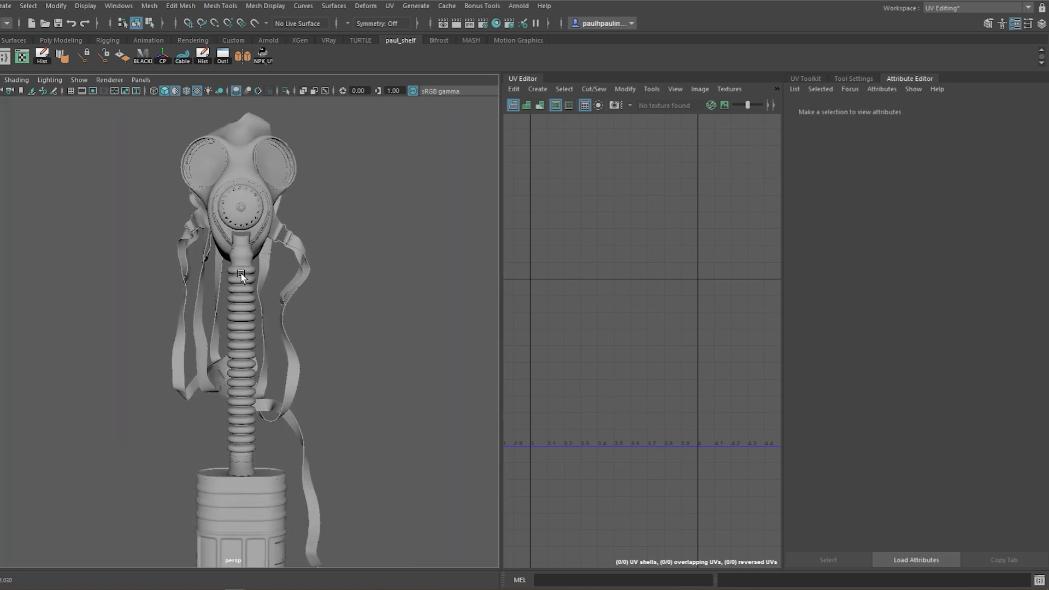
click(175, 92)
alt+middle_drag(226, 209, 229, 380)
alt+right_drag(229, 380, 379, 343)
alt+drag(379, 342, 319, 328)
alt+middle_drag(319, 328, 326, 212)
alt+drag(326, 208, 306, 271)
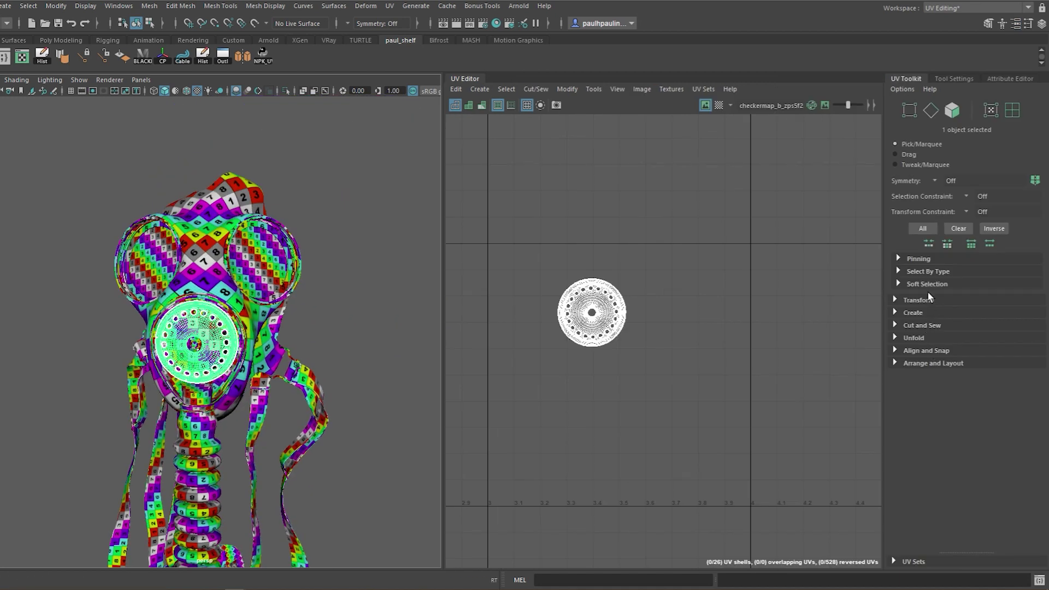
- Get the filter disc shell's texel density: 147.9327 px/unit at 4096
click(918, 300)
drag(1043, 312, 1043, 438)
right_drag(592, 330, 555, 328)
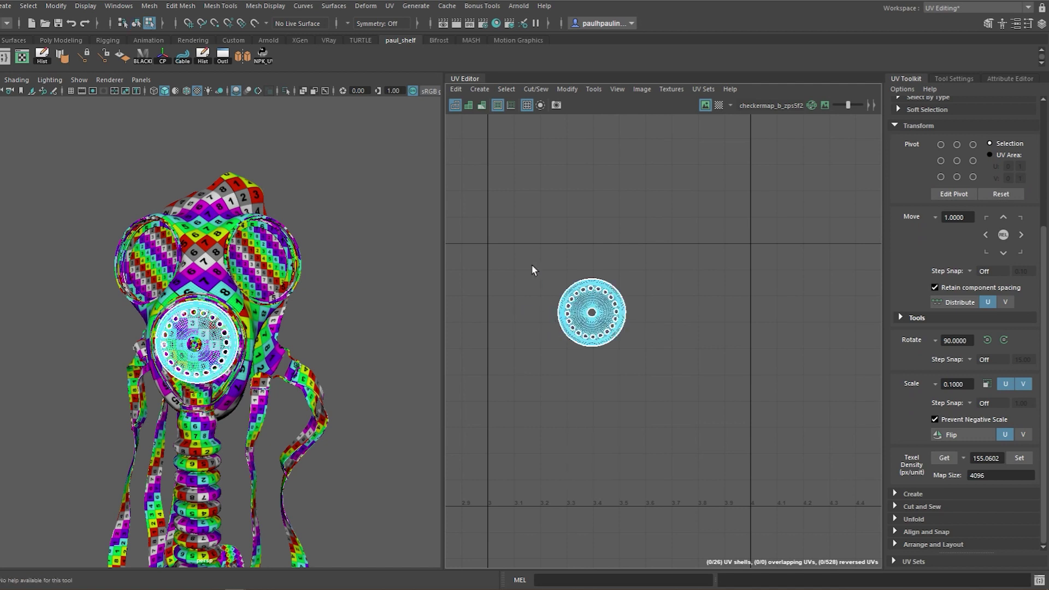
key(r)
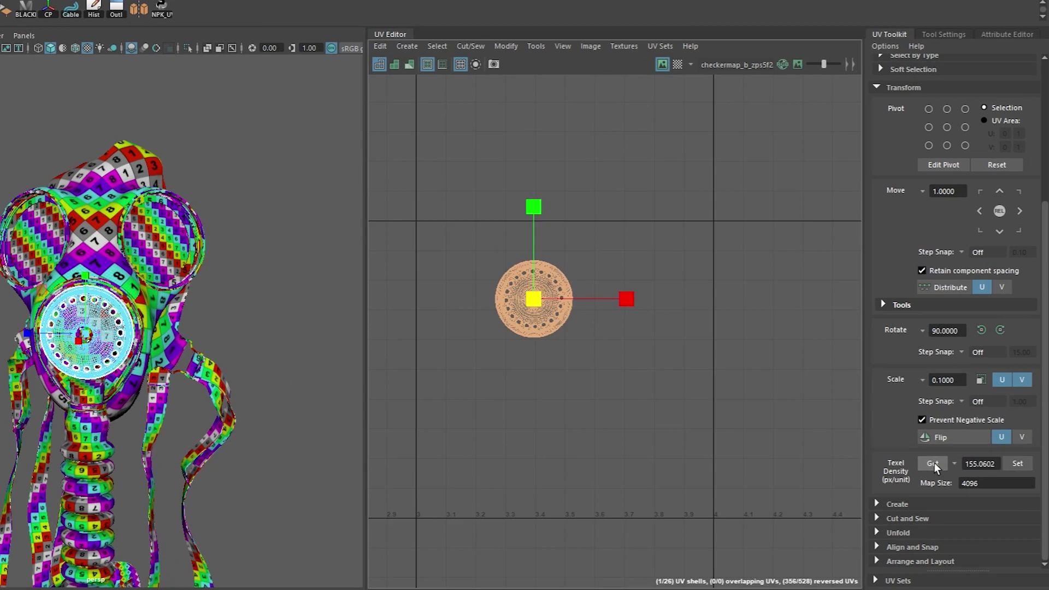
click(944, 458)
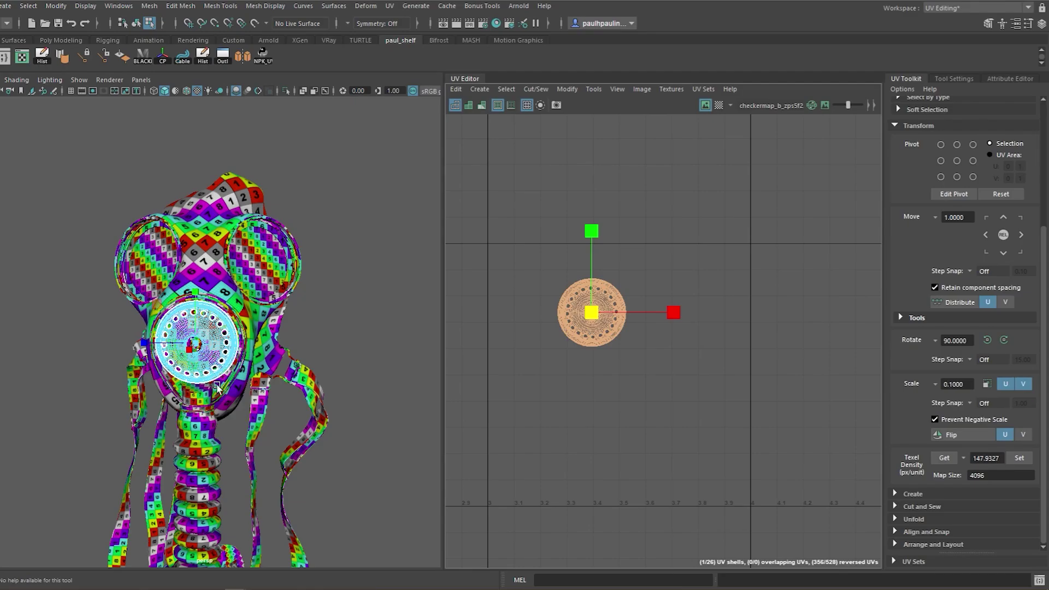
alt+middle_drag(213, 514, 263, 310)
alt+drag(262, 309, 178, 323)
alt+right_drag(178, 322, 244, 353)
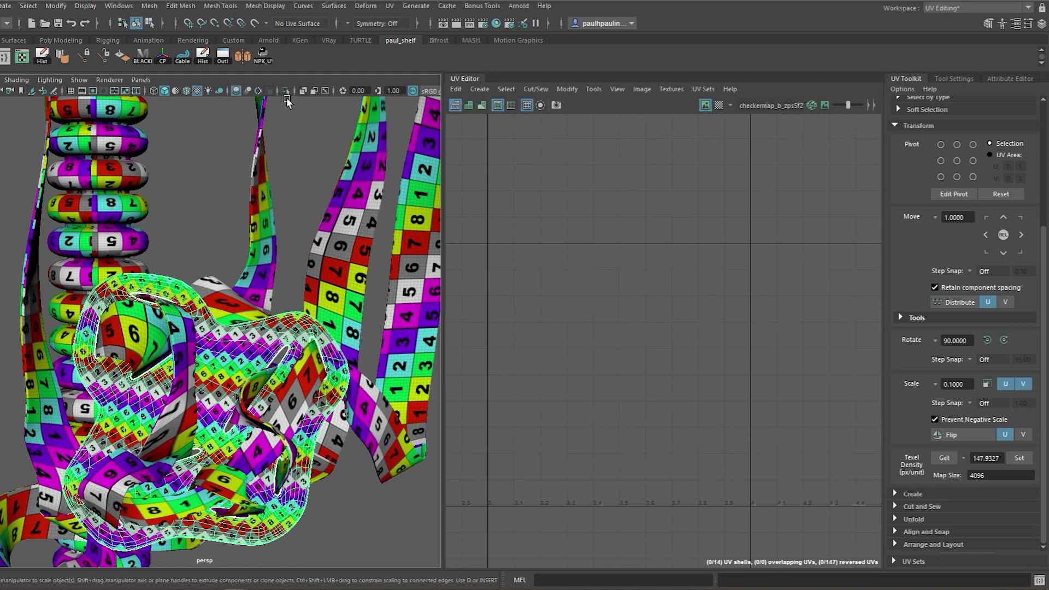
- Select all the UV shells and set their texel density to 147.9327
alt+right_drag(510, 290, 486, 289)
alt+middle_drag(793, 328, 598, 286)
alt+middle_drag(765, 356, 634, 263)
right_drag(633, 273, 672, 295)
drag(487, 203, 803, 446)
click(1020, 459)
key(f)
- Select the hose and move its lower UV shell into the next UV tile
drag(111, 145, 326, 522)
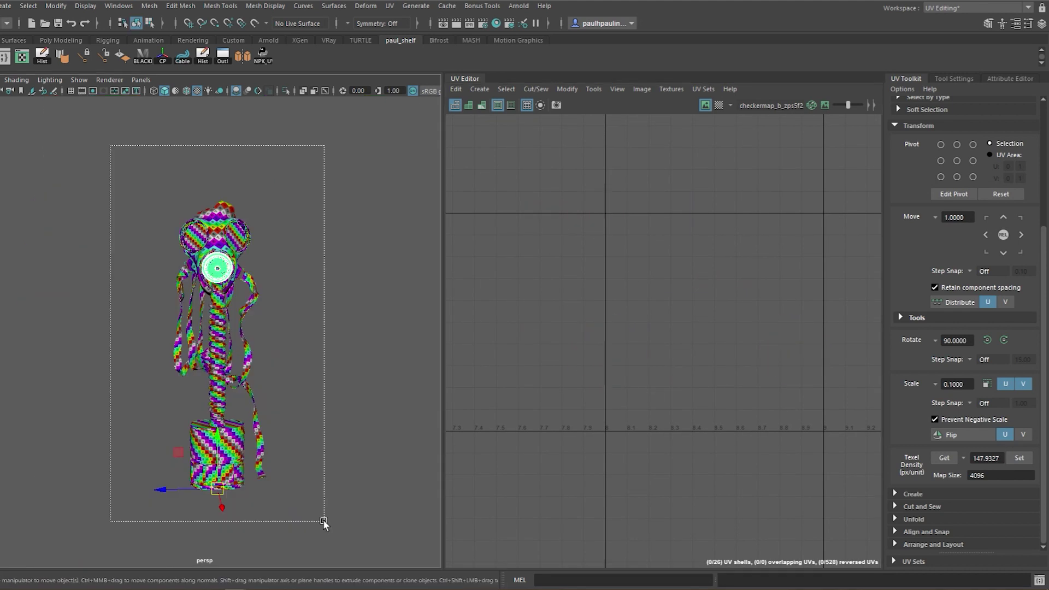
alt+middle_drag(287, 316, 287, 377)
alt+right_drag(287, 377, 372, 378)
shift+click(276, 355)
alt+drag(339, 372, 207, 336)
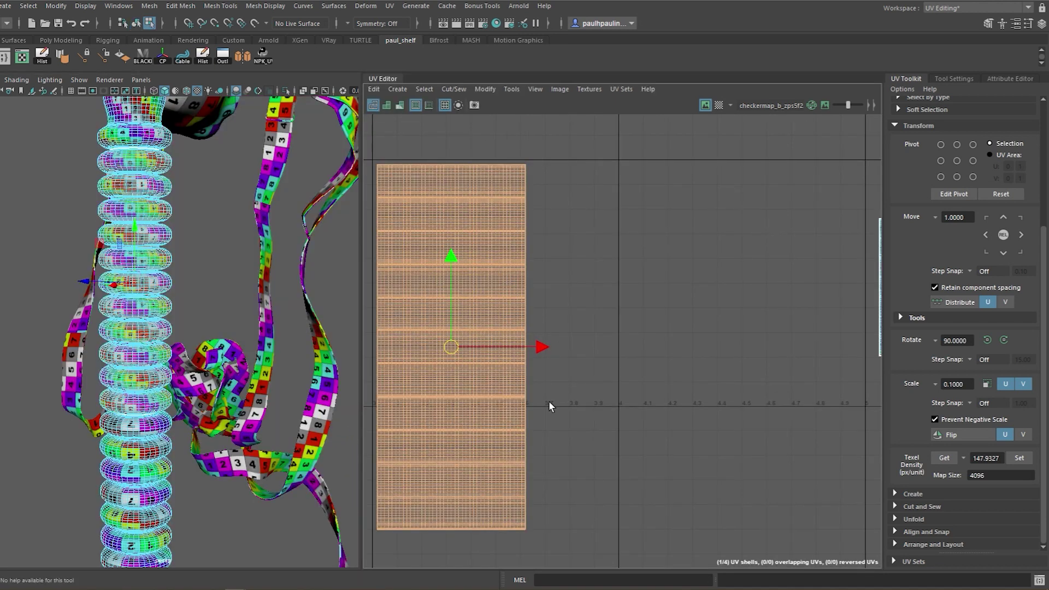
scroll(574, 300, up, 4)
alt+right_drag(637, 348, 446, 349)
alt+middle_drag(710, 358, 528, 411)
right_drag(483, 371, 480, 383)
drag(452, 507, 696, 276)
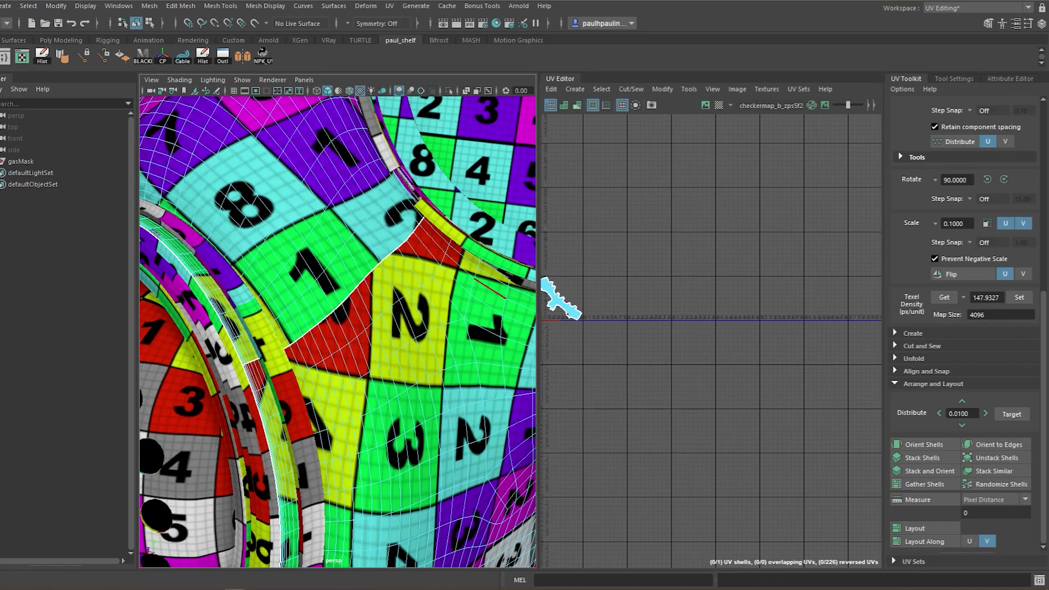
- Select the mask piece's UV shell and rotate it about 60 degrees
alt+middle_drag(673, 278, 844, 306)
alt+right_drag(610, 298, 705, 274)
alt+middle_drag(762, 247, 697, 306)
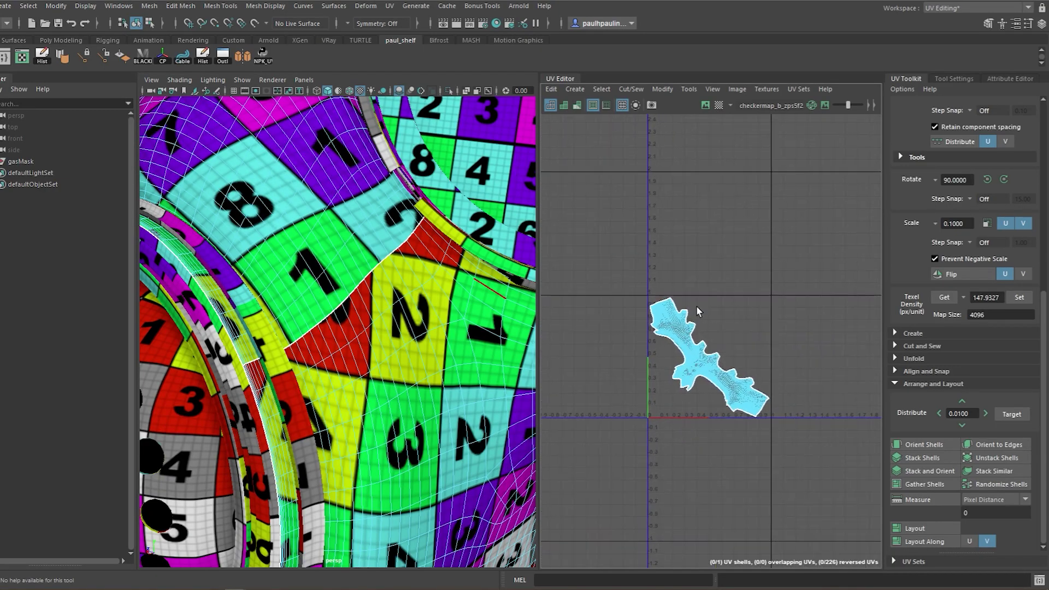
right_drag(687, 344, 687, 345)
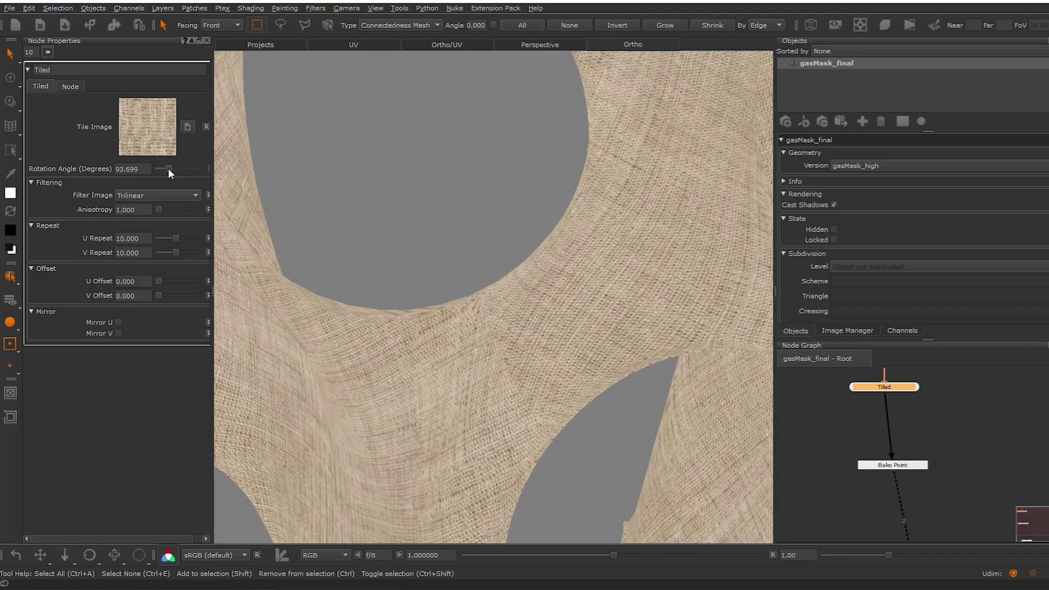
drag(170, 173, 167, 173)
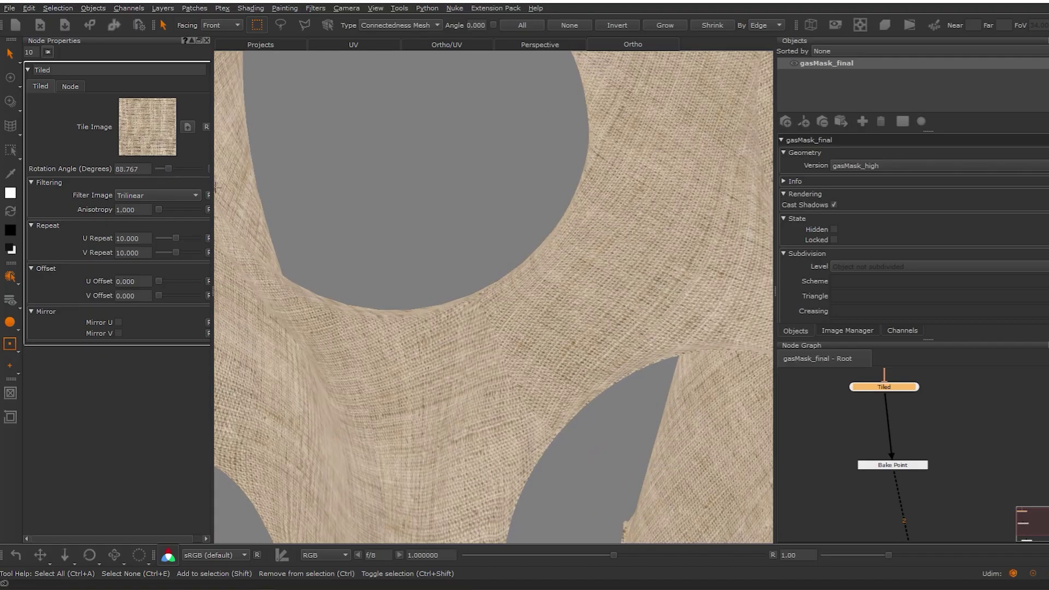
scroll(568, 273, up, 10)
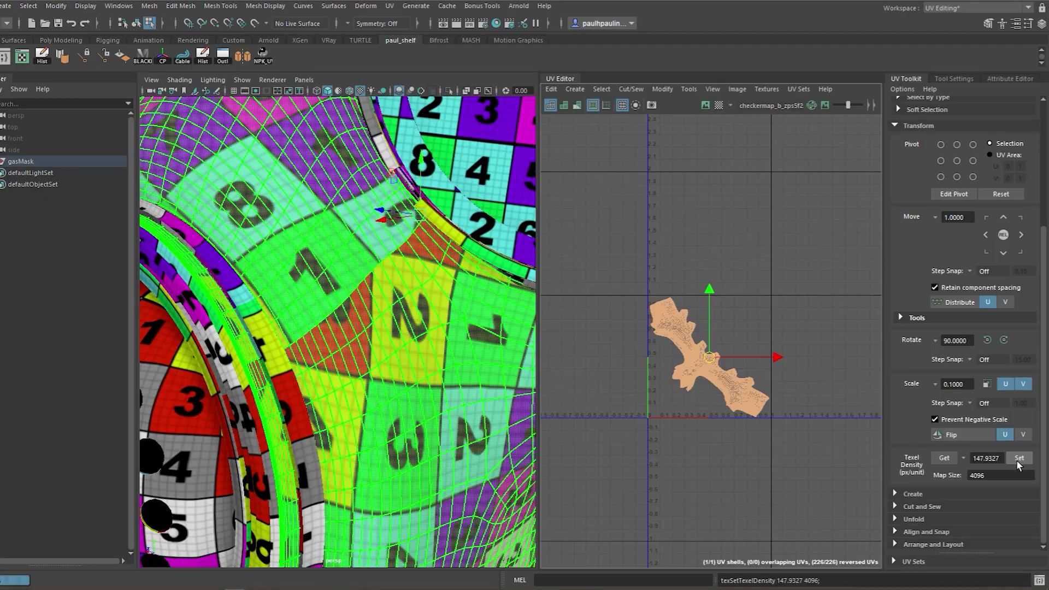
drag(694, 328, 677, 359)
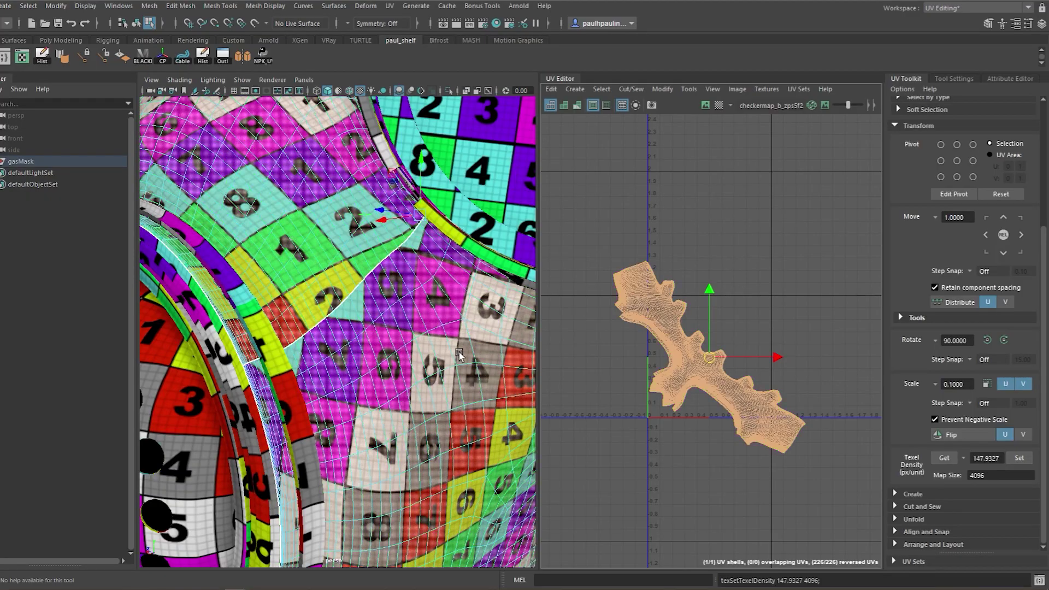
- Tilt the mask piece shell about 12 degrees, scale it by 0.5, then unhide gasMask_low in Mari
scroll(677, 360, up, 8)
scroll(653, 353, down, 5)
key(e)
drag(787, 316, 693, 274)
key(w)
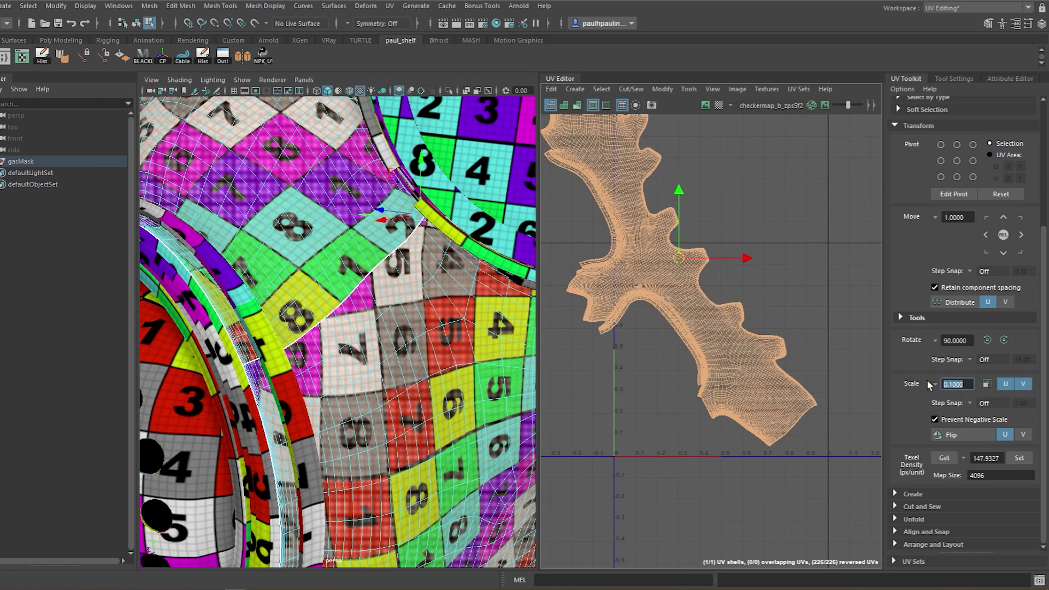
click(987, 385)
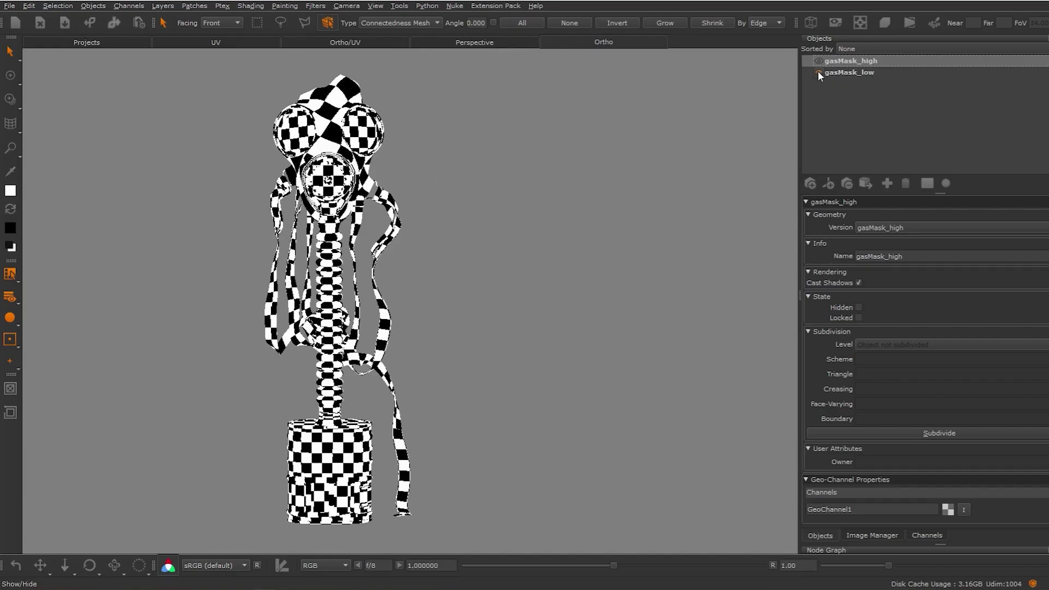
click(818, 71)
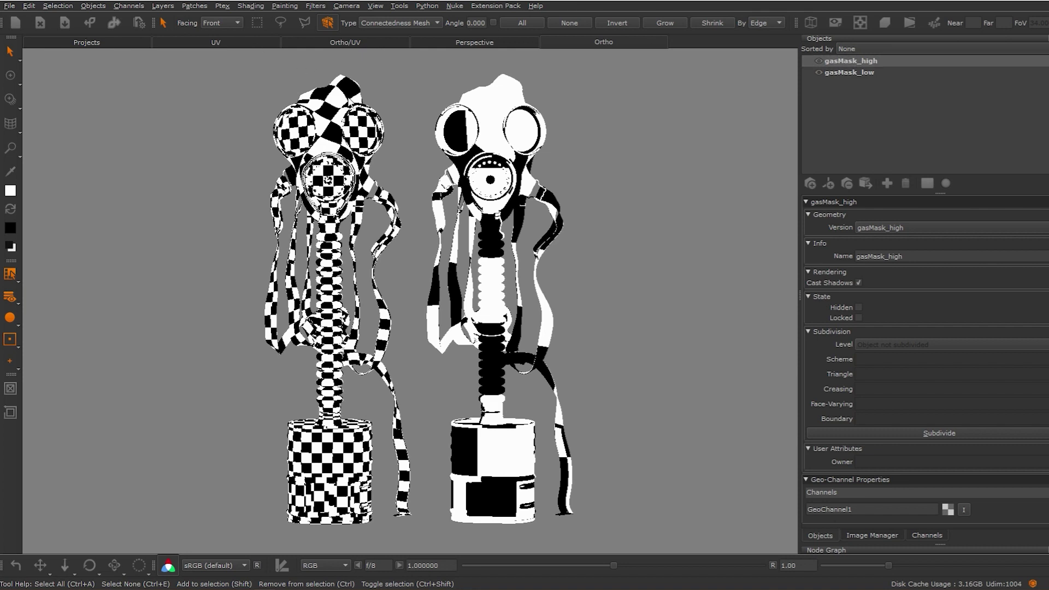
- Compare the gas masks' UV layouts in Mari, showing gasMask_low's UVs
click(216, 42)
scroll(224, 362, down, 6)
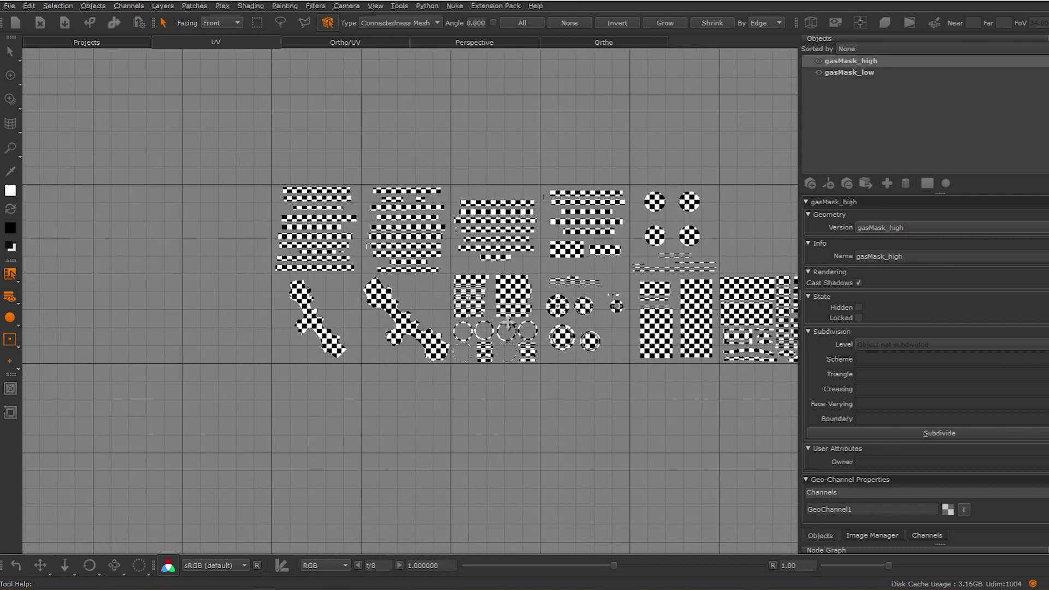
alt+right_drag(224, 362, 218, 367)
click(845, 72)
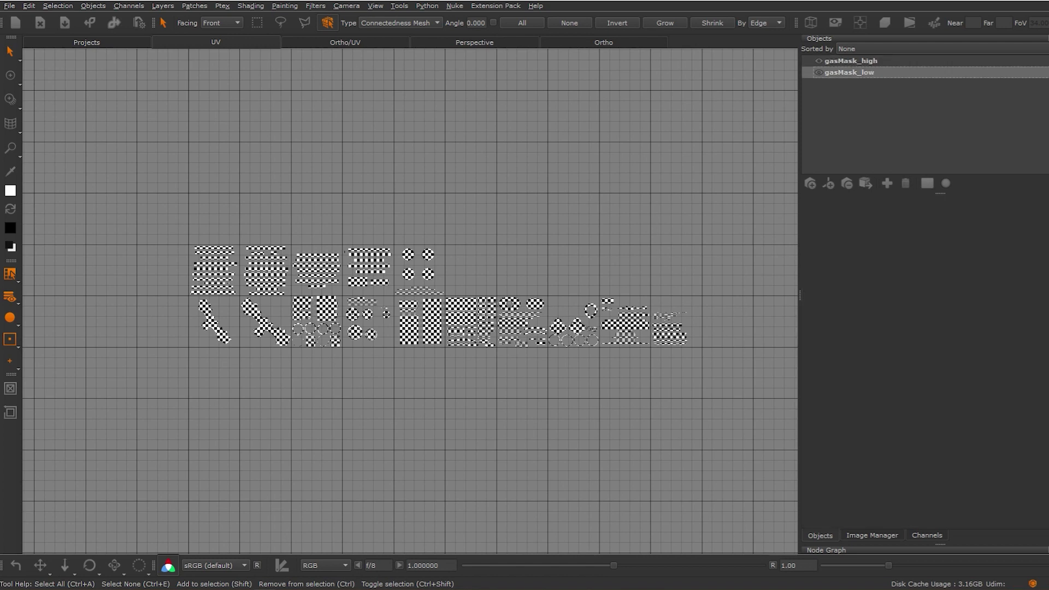
scroll(225, 255, up, 5)
alt+right_drag(398, 291, 416, 275)
alt+middle_drag(416, 276, 375, 250)
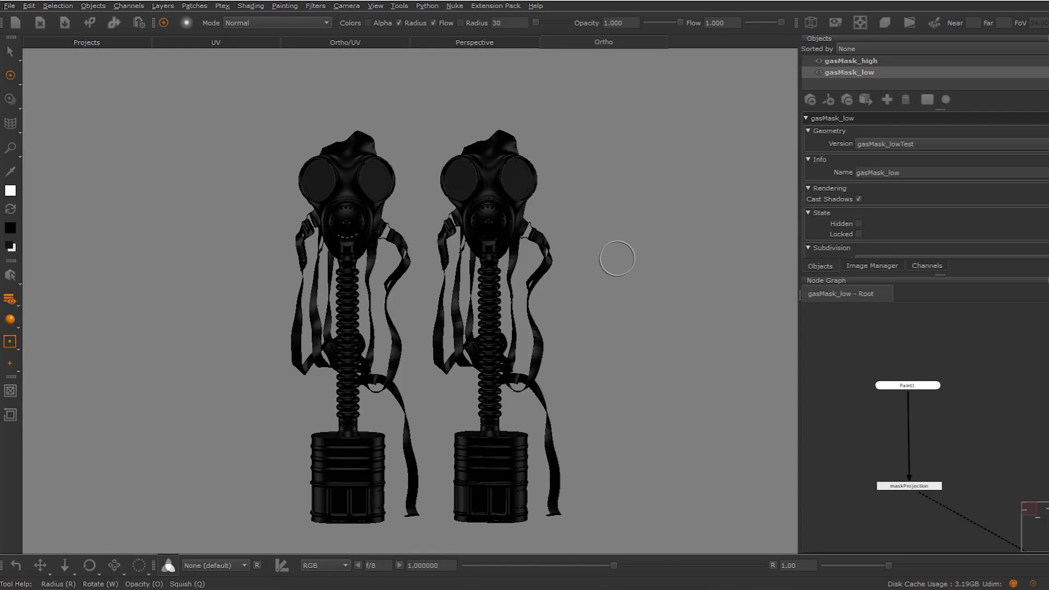
- Select the filter discs in Face Mode, hide everything else, and bring up the reference photo
right_click(616, 260)
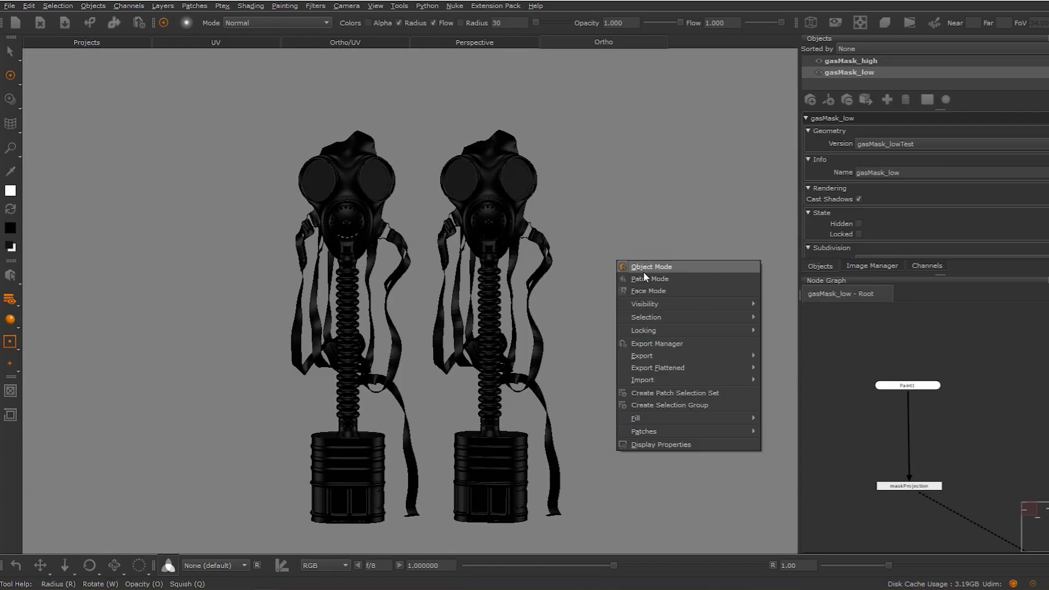
click(650, 291)
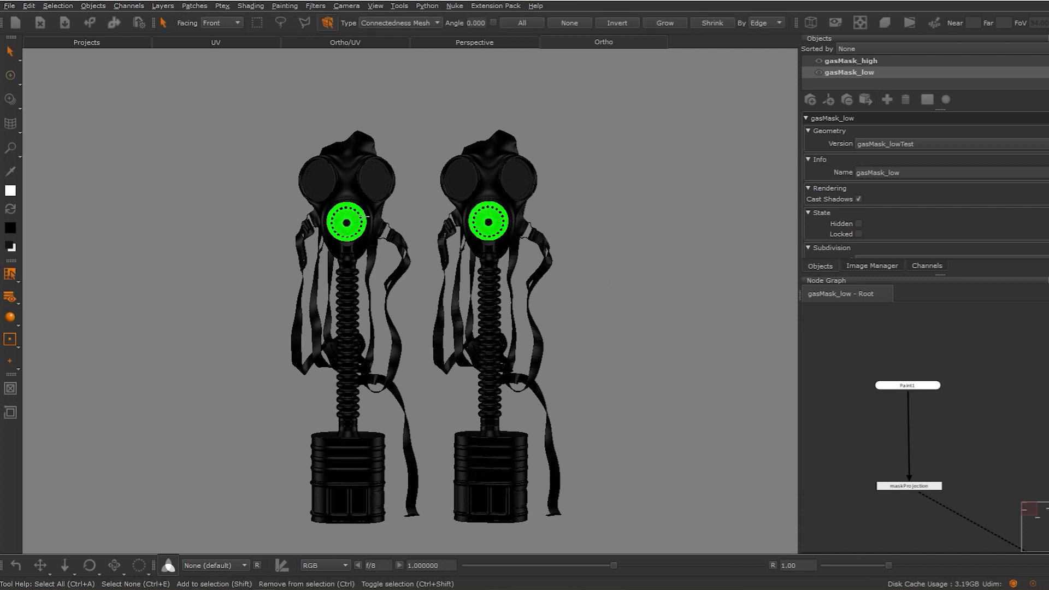
key(p)
key(shift+h)
alt+middle_drag(520, 356, 520, 405)
alt+right_drag(520, 405, 572, 321)
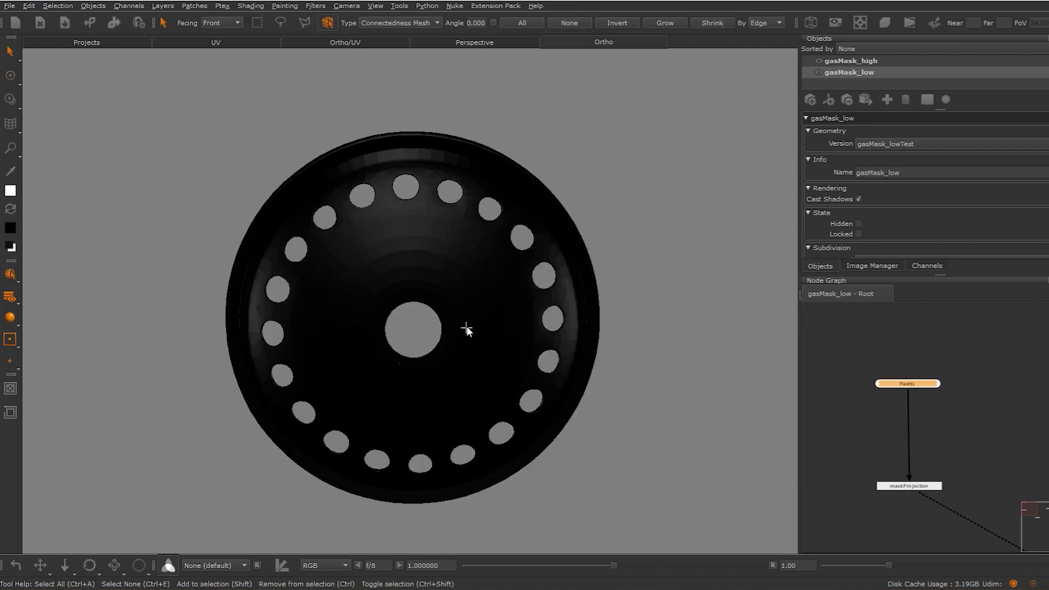
right_click(466, 330)
click(500, 336)
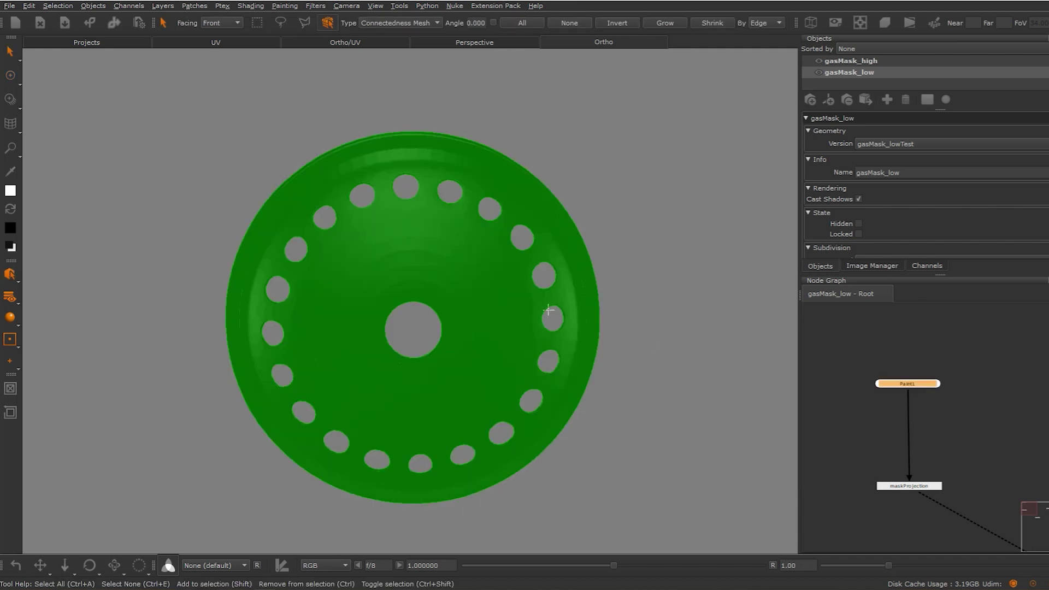
key(t)
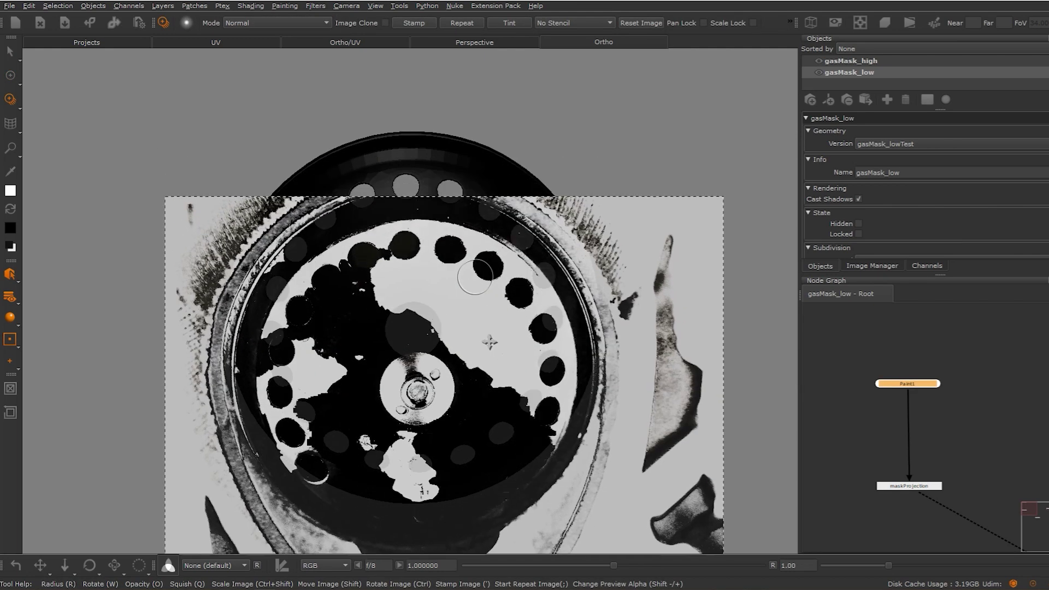
- Scale the filter photo over the gasMask_low disc, project it, and inspect it under flat lighting
ctrl+shift+drag(484, 278, 450, 242)
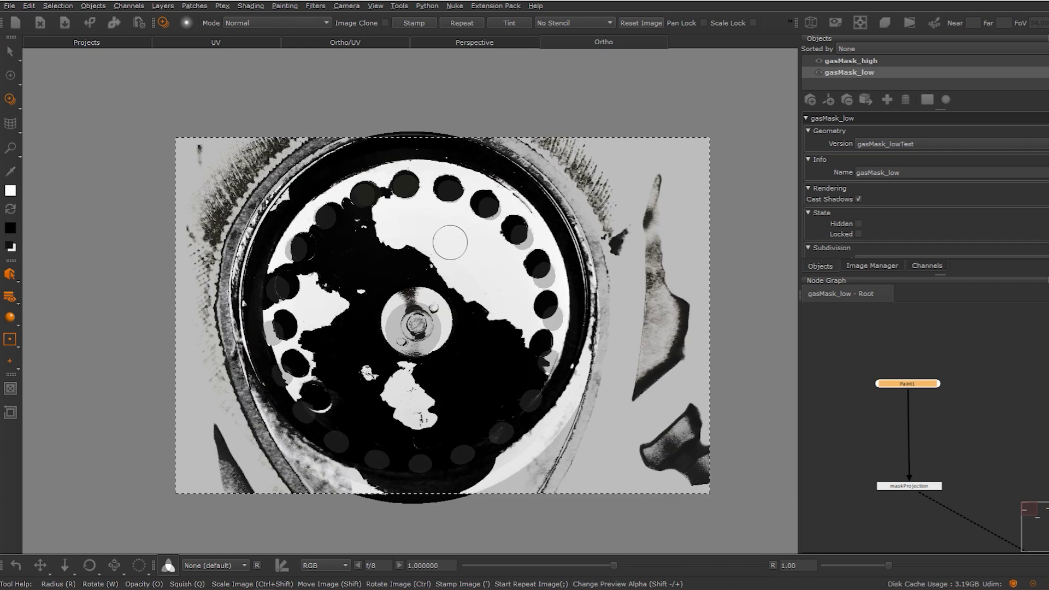
key(p)
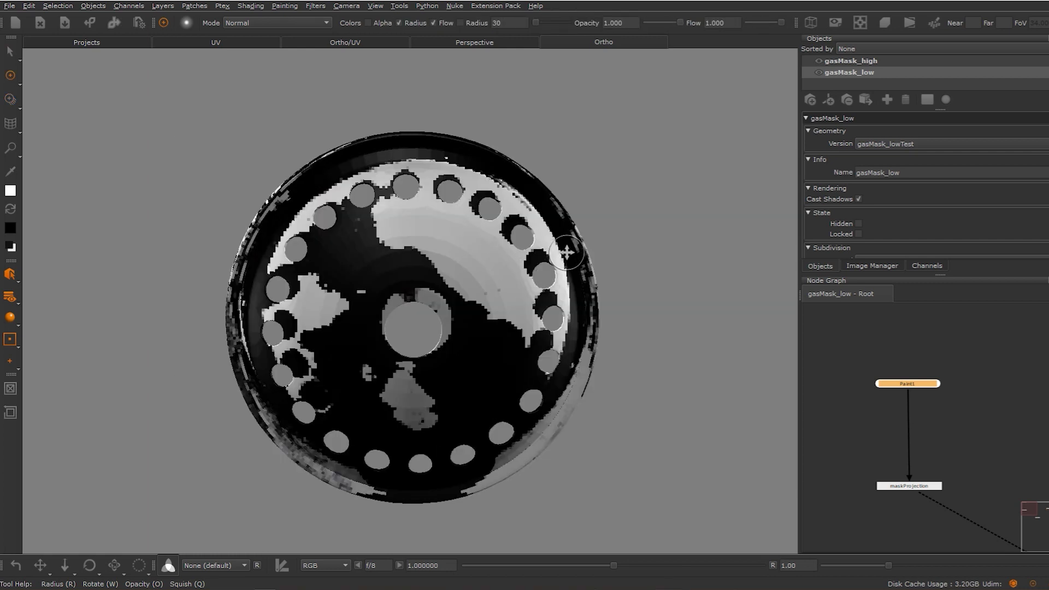
alt+right_drag(567, 253, 554, 249)
key(F1)
alt+drag(536, 296, 557, 295)
alt+right_drag(558, 295, 485, 309)
mouse_move(486, 309)
alt+mouse_down()
mouse_move(548, 326)
mouse_move(506, 326)
mouse_move(483, 345)
alt+mouse_up()
- Inspect the painted gasMask_high disc, then frame both discs side by side for comparison
alt+middle_drag(420, 305, 783, 297)
alt+middle_drag(229, 251, 562, 248)
mouse_move(192, 292)
alt+middle_down()
mouse_move(409, 284)
mouse_move(553, 294)
alt+middle_up()
mouse_move(452, 293)
alt+middle_down()
mouse_move(462, 286)
mouse_move(450, 294)
alt+middle_up()
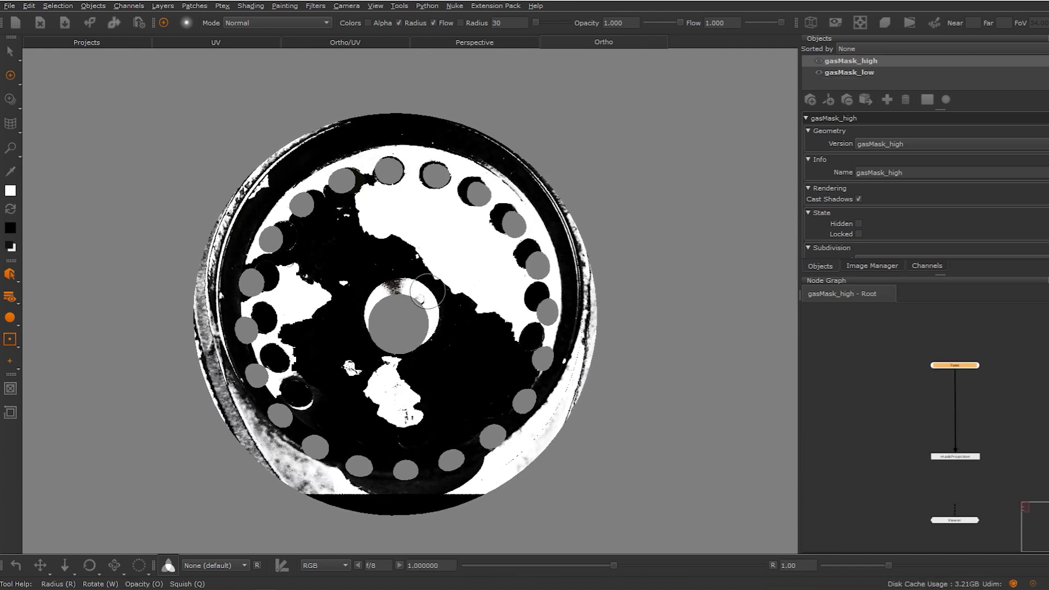
alt+right_drag(433, 292, 457, 293)
mouse_move(432, 292)
alt+mouse_down()
mouse_move(394, 286)
mouse_move(418, 297)
alt+mouse_up()
alt+right_drag(418, 298, 390, 305)
alt+drag(390, 305, 403, 303)
alt+right_drag(452, 307, 410, 303)
alt+middle_drag(409, 303, 306, 305)
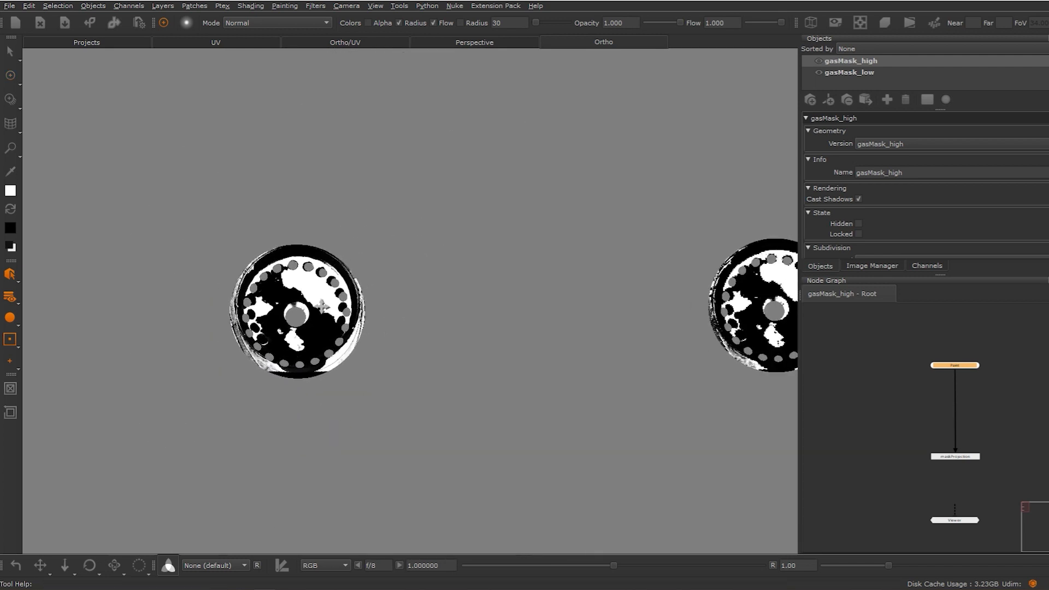